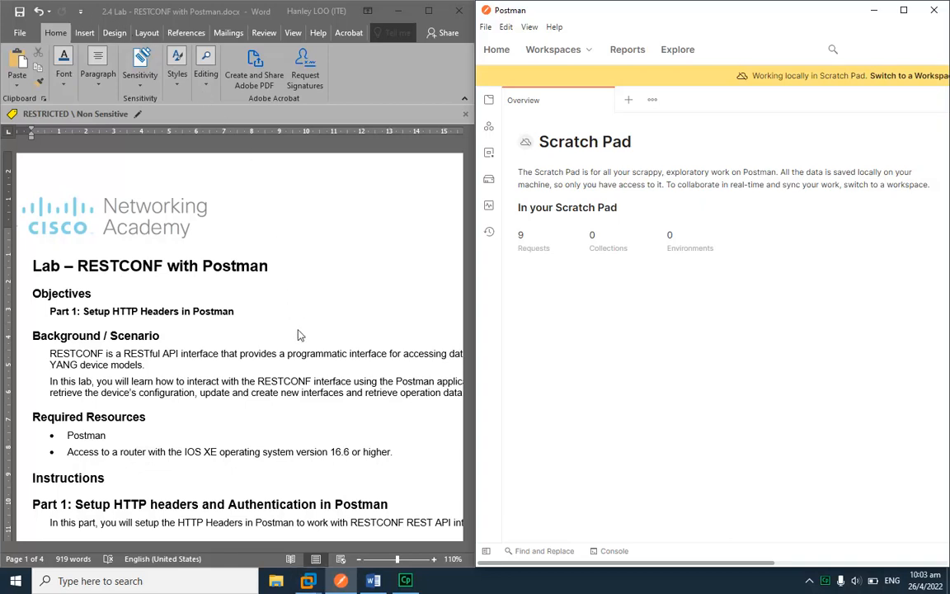
- Switch to the CSR1000v machine in VMware Workstation to check the router's interface IP address, and return to Postman
mouse_move(318, 583)
click(355, 509)
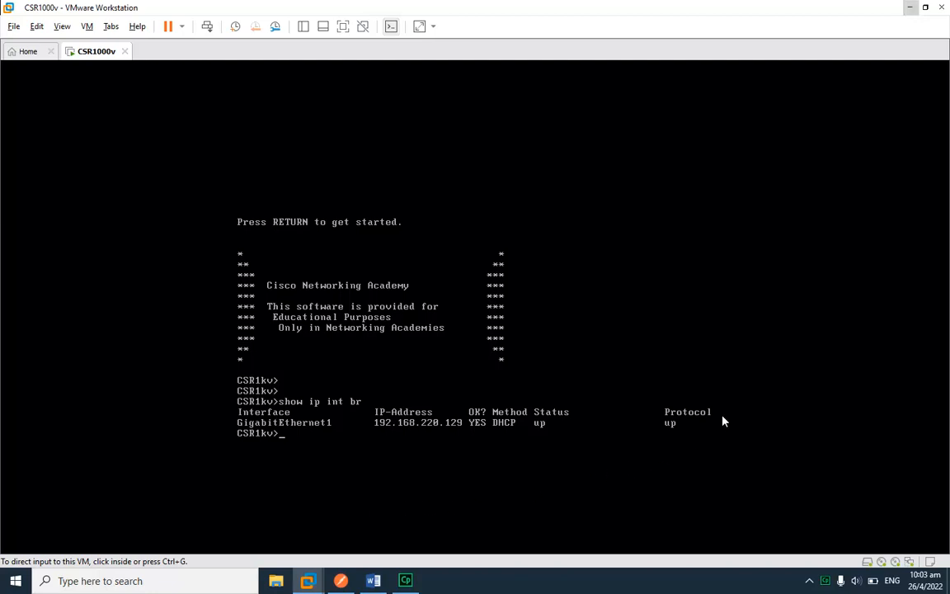
click(910, 6)
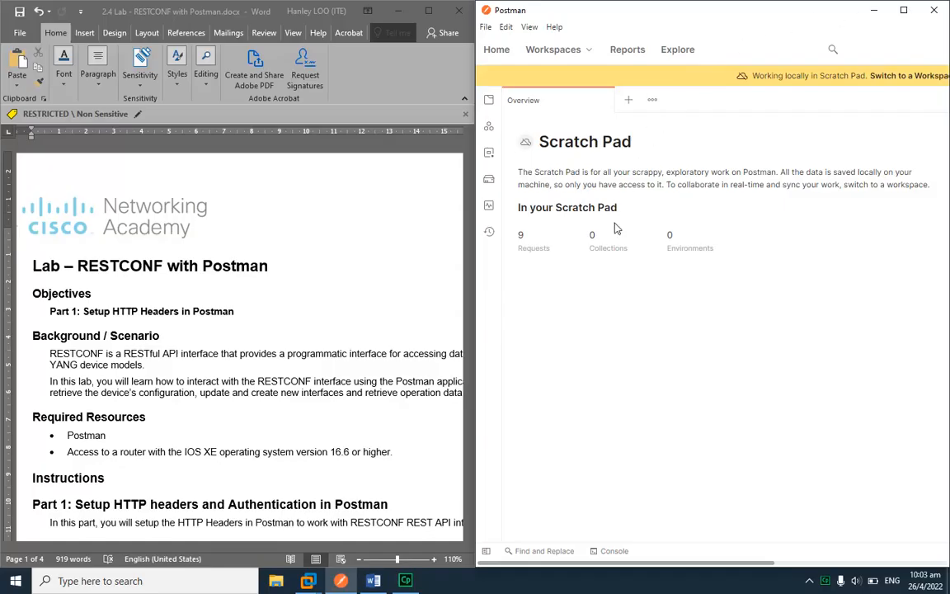
- Consult Step 1 of the lab document in Word and open a new request tab in Postman
click(488, 99)
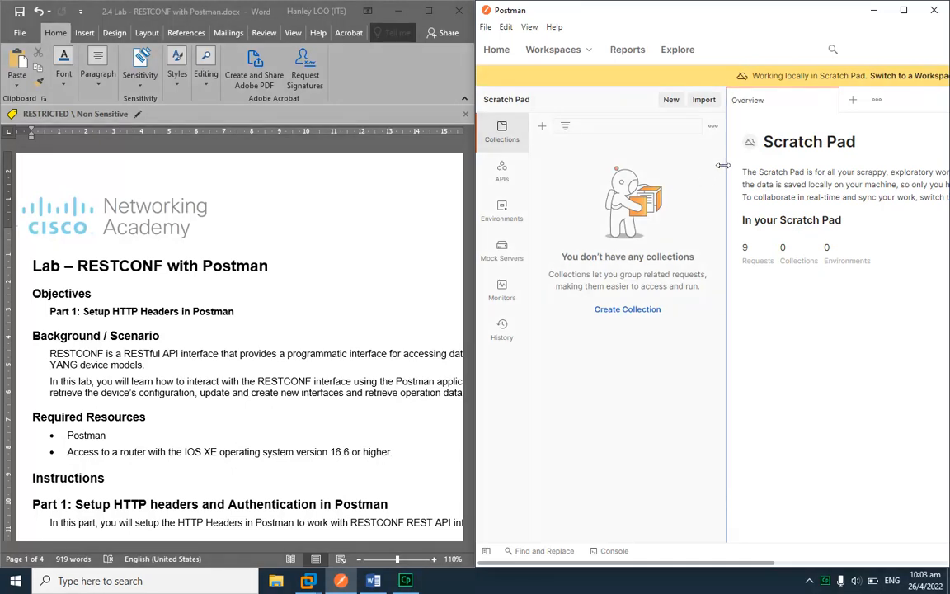
drag(723, 165, 489, 164)
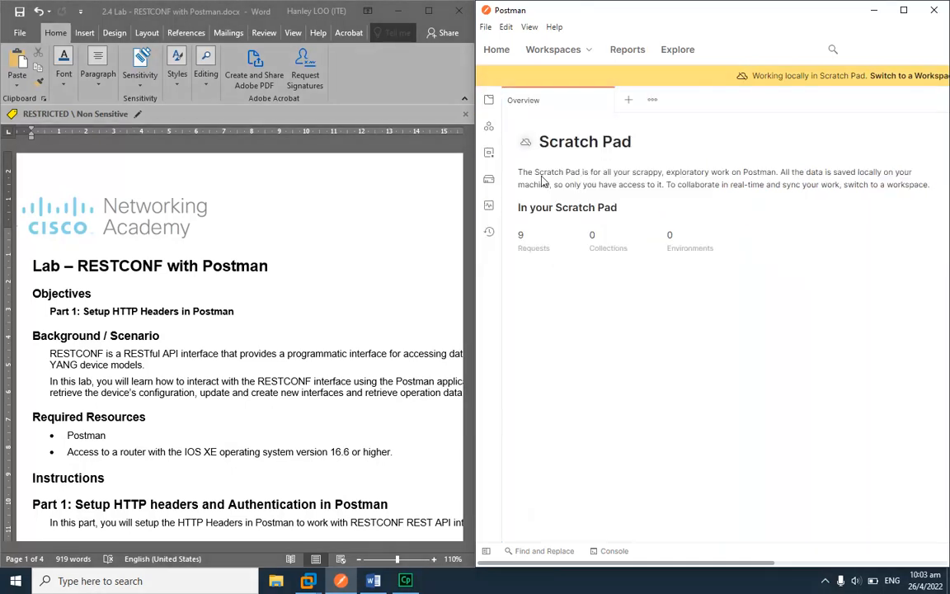
click(355, 307)
scroll(350, 299, down, 5)
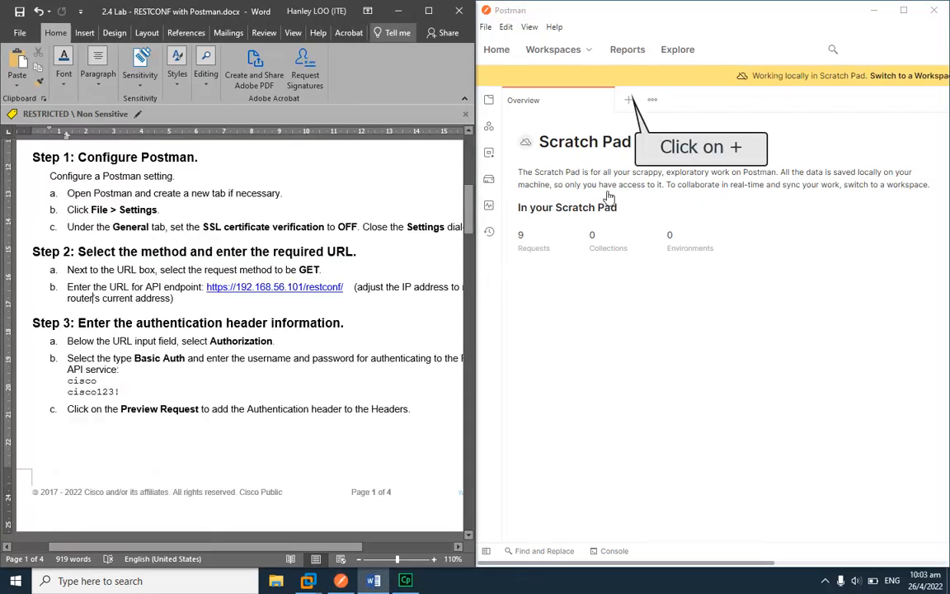
click(630, 100)
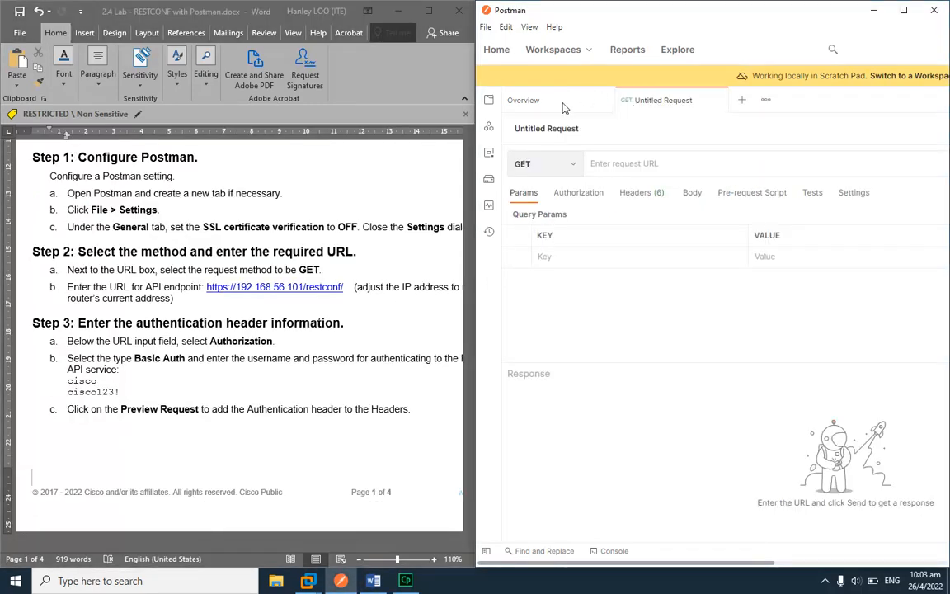
click(320, 317)
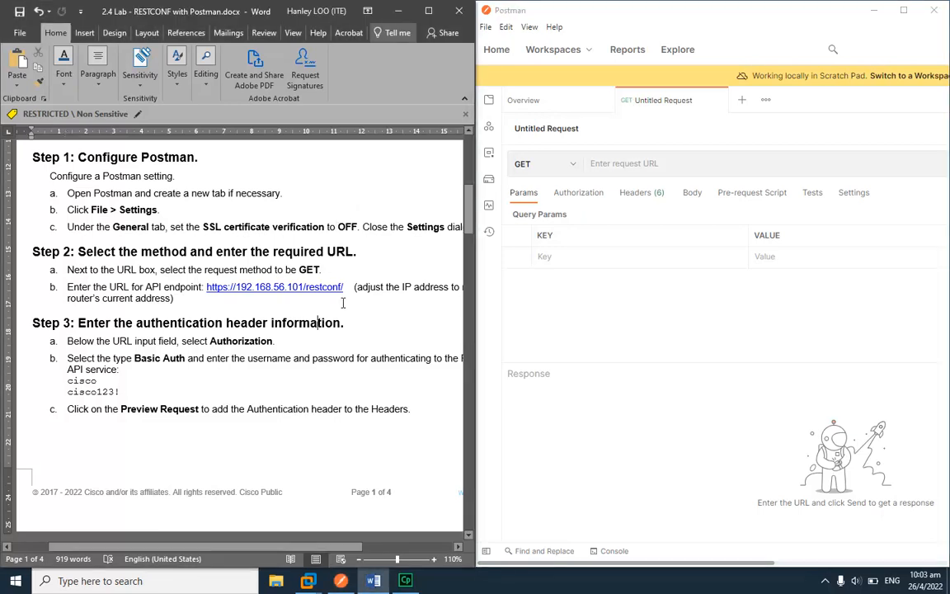
drag(206, 287, 175, 298)
click(277, 295)
drag(344, 288, 247, 293)
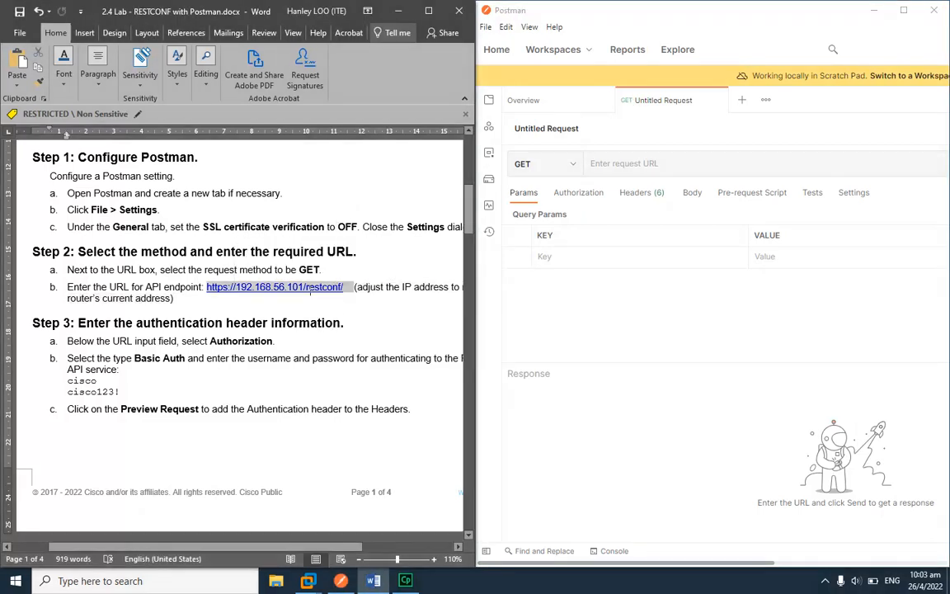
click(209, 289)
drag(210, 290, 351, 287)
key(ctrl+c)
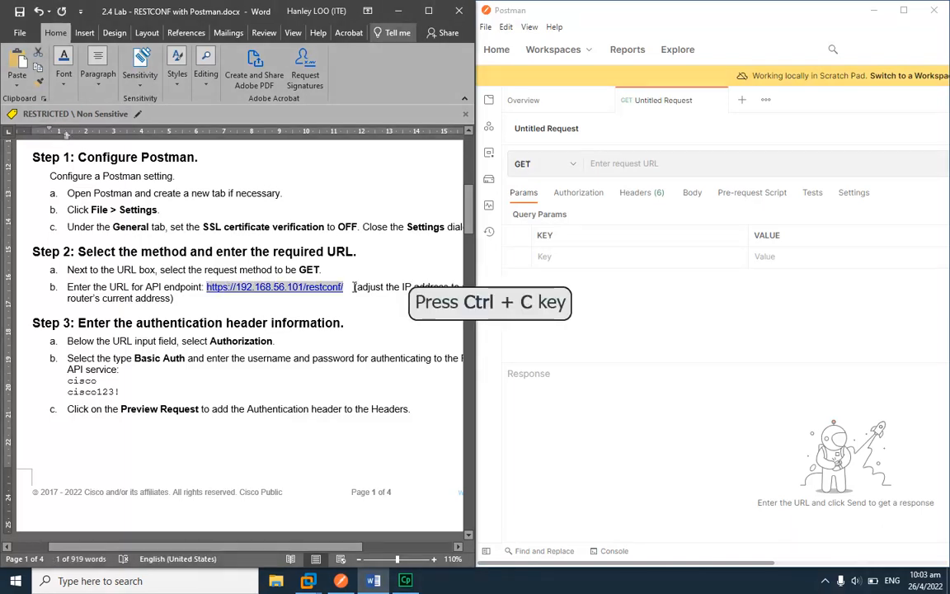
click(647, 169)
key(ctrl+v)
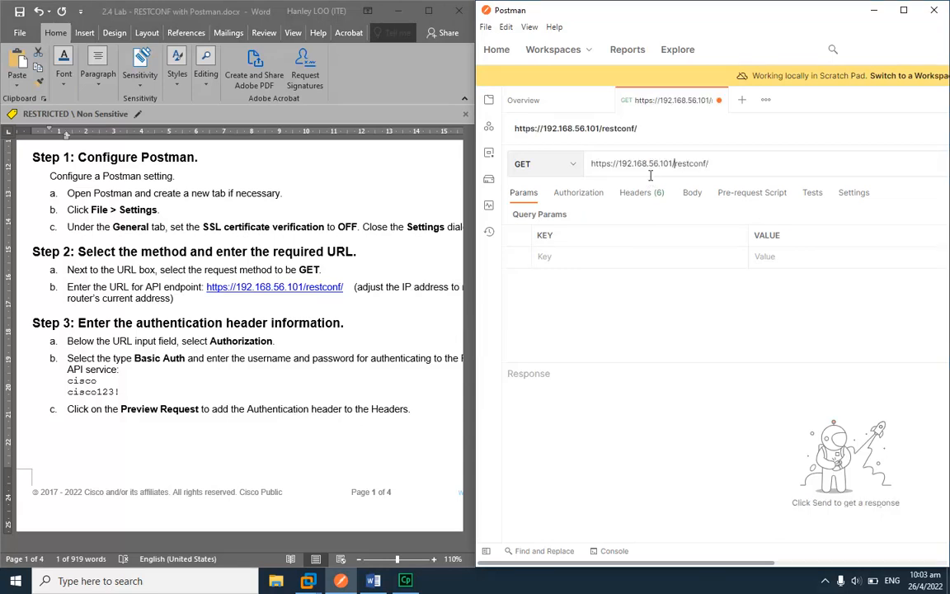
- Replace the IP address in the GET request URL with the router's address, 192.168.220.129
key(BackSpace)
key(BackSpace)
key(BackSpace)
key(BackSpace)
key(BackSpace)
key(BackSpace)
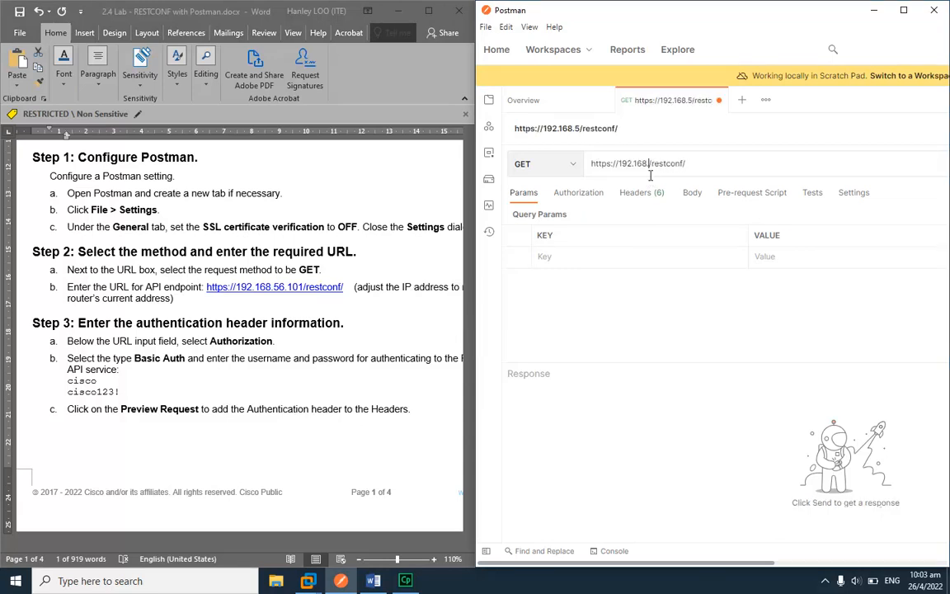
text(220.129)
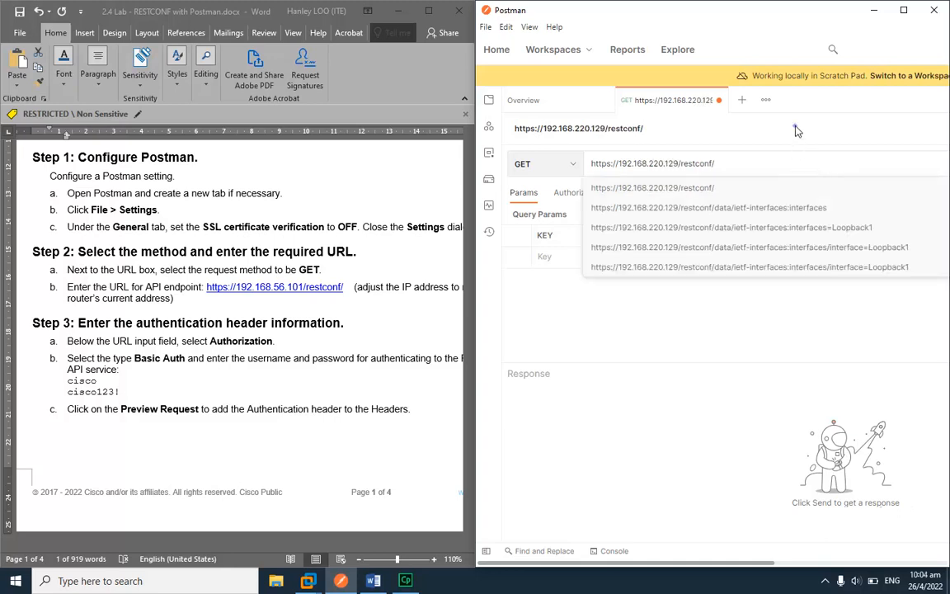
click(672, 134)
- Set the request's authorization type to Basic Auth and reveal the filled-in password
click(255, 402)
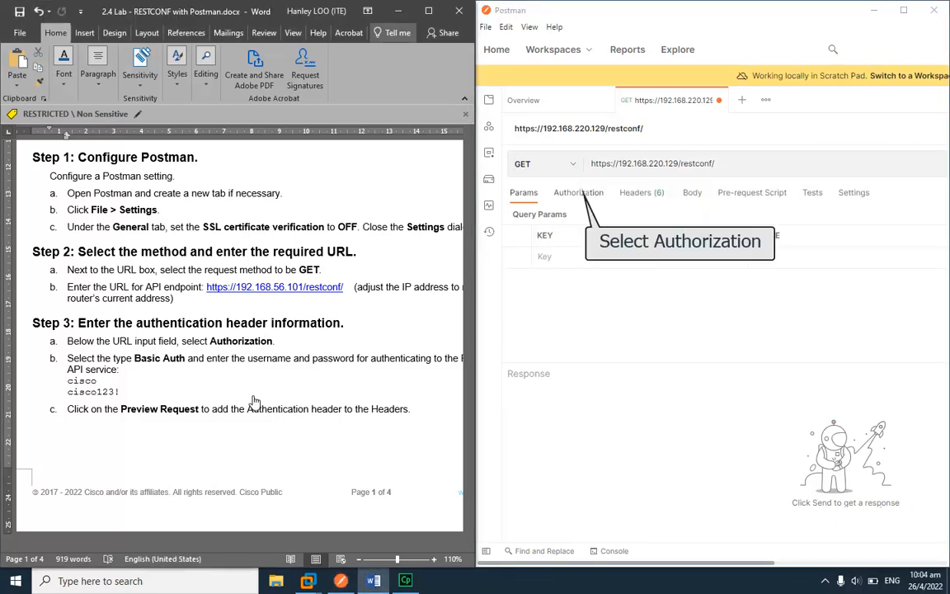
click(580, 195)
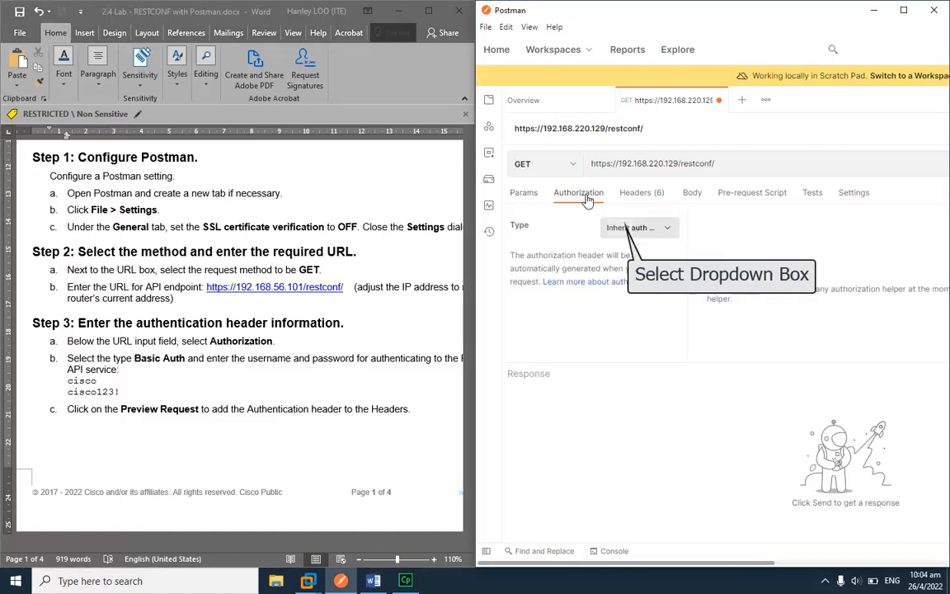
click(623, 231)
click(644, 305)
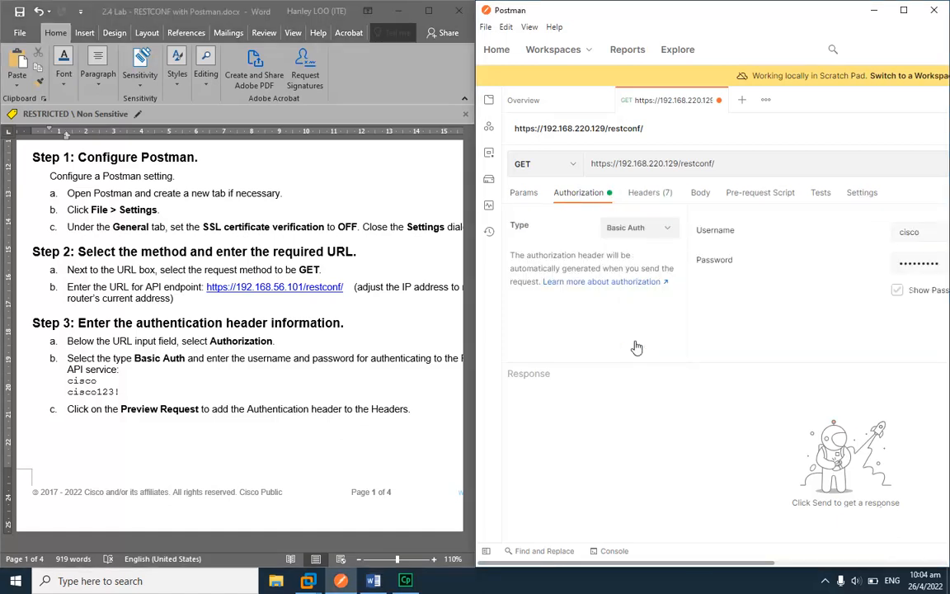
click(898, 292)
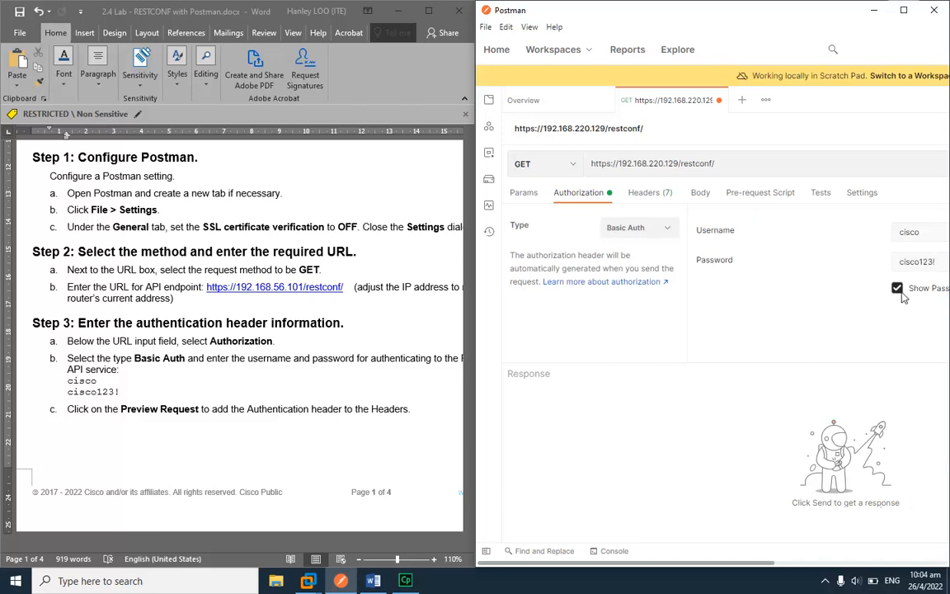
- Maximize Postman and show the request's hidden auto-generated headers, including the Authorization header
click(905, 11)
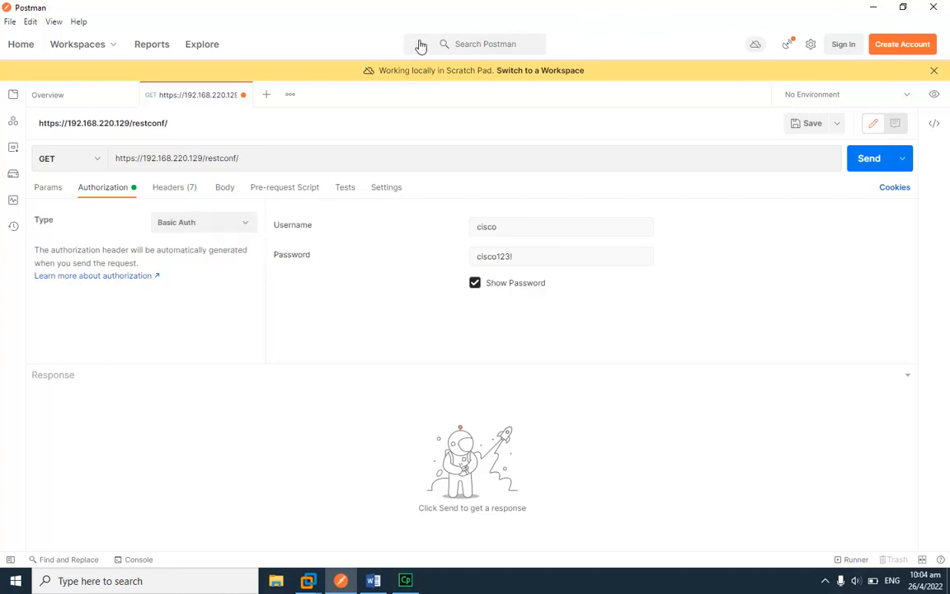
click(174, 190)
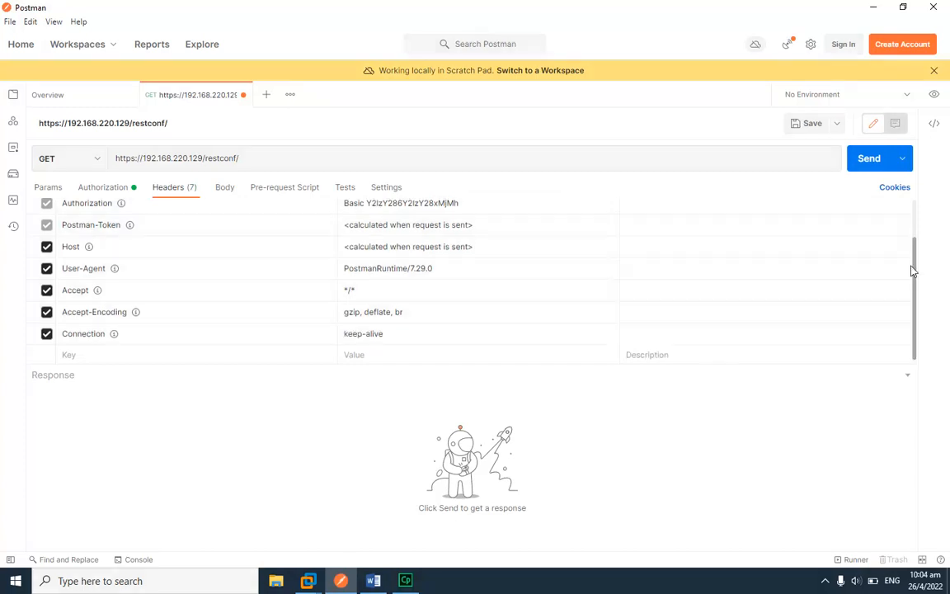
scroll(911, 272, up, 3)
click(100, 213)
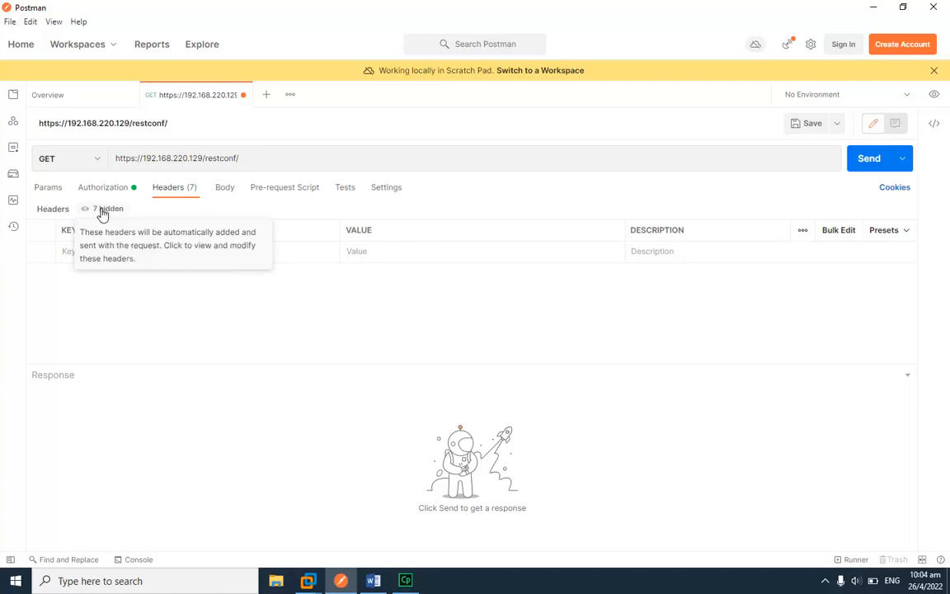
click(102, 212)
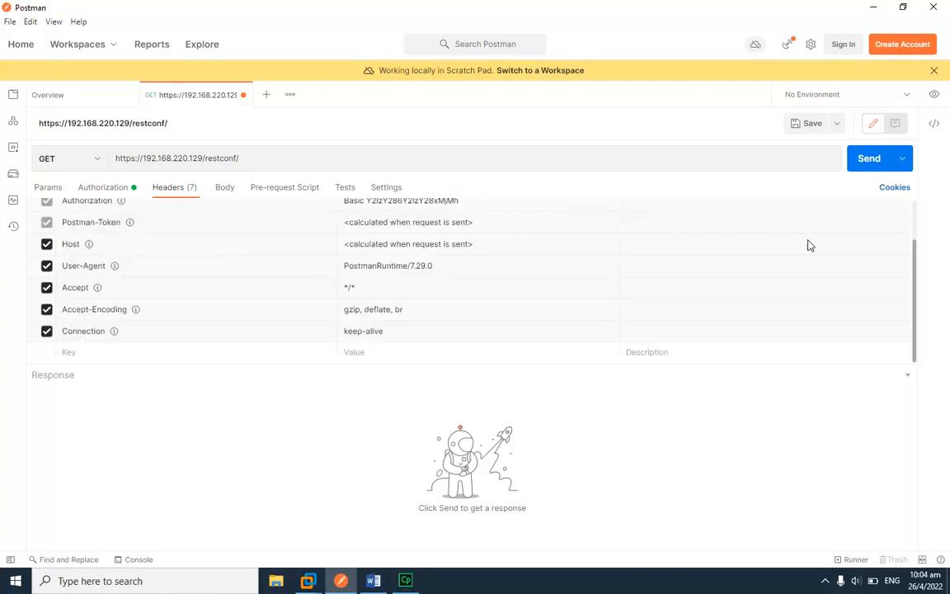
drag(914, 290, 919, 230)
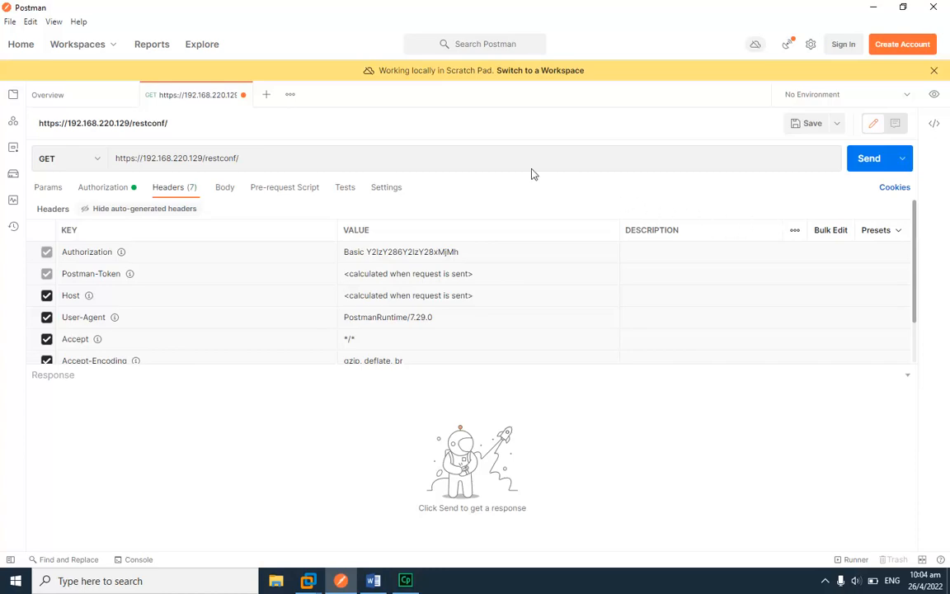
- Consult Step 4 of the lab document on additional headers and disable the request's auto-generated Accept header
double_click(413, 14)
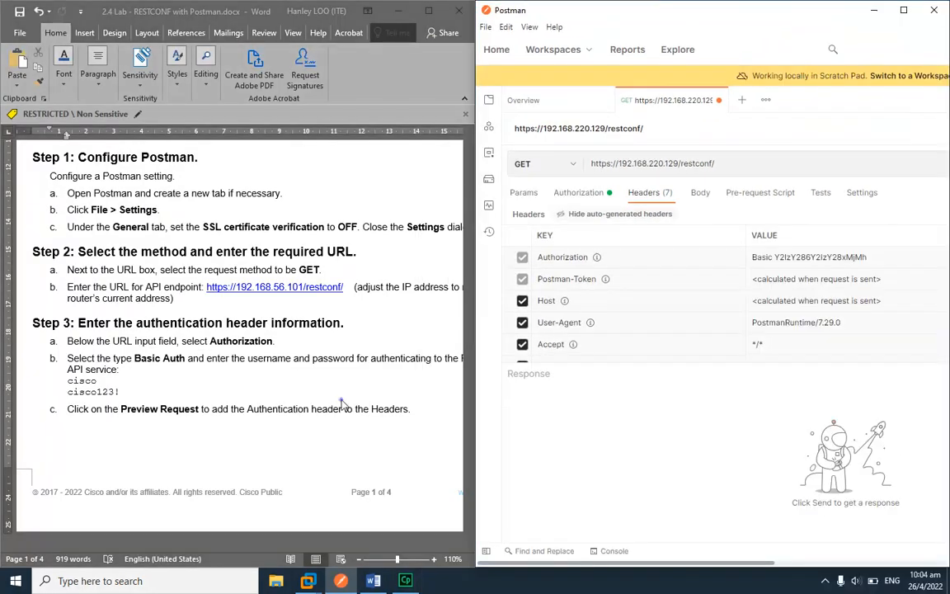
click(346, 396)
scroll(347, 396, down, 8)
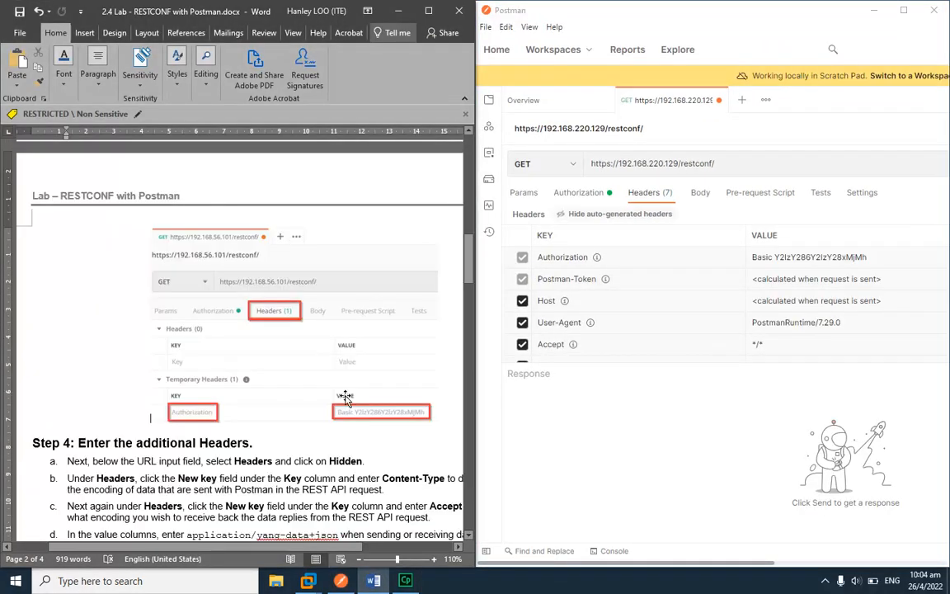
scroll(345, 398, down, 2)
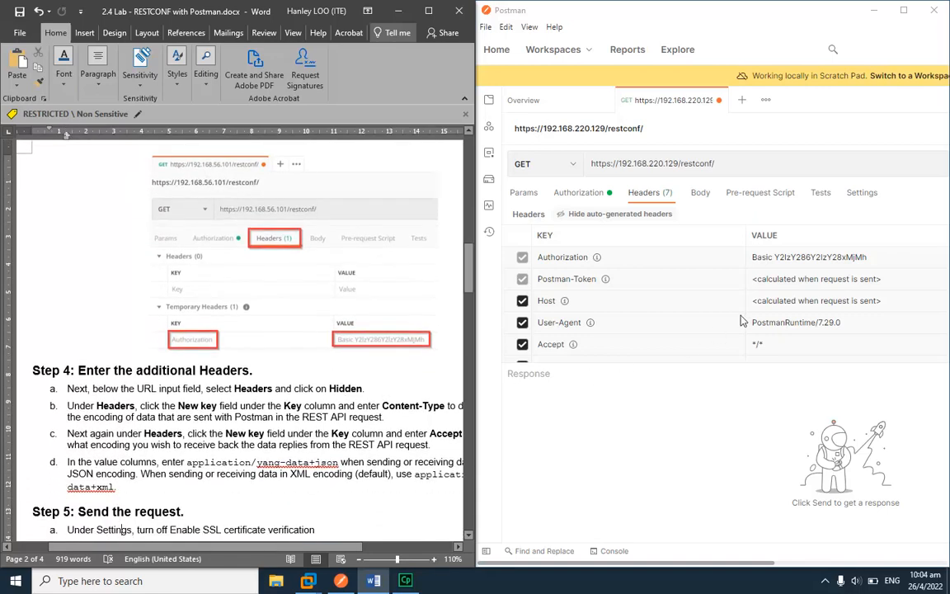
click(906, 16)
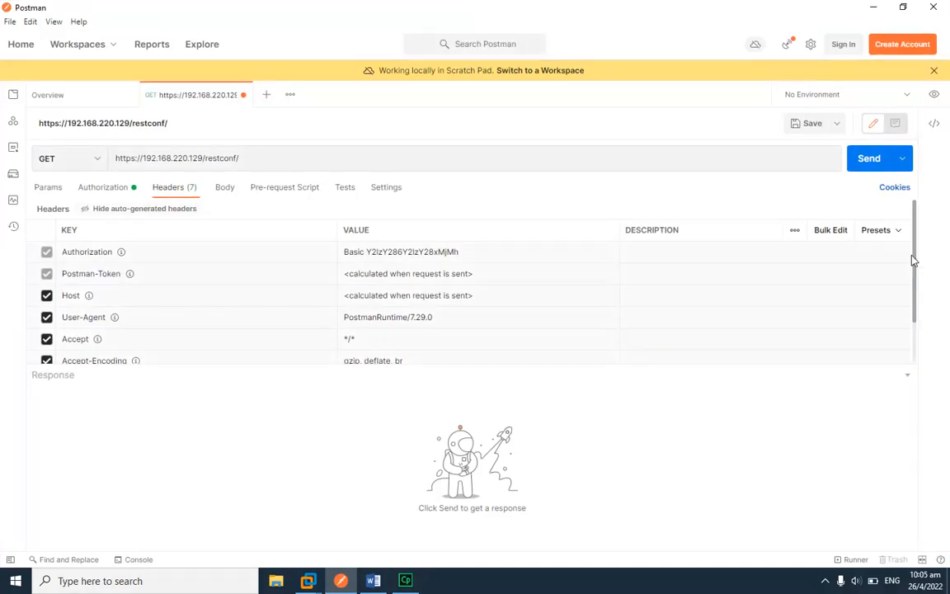
scroll(677, 324, down, 2)
click(46, 287)
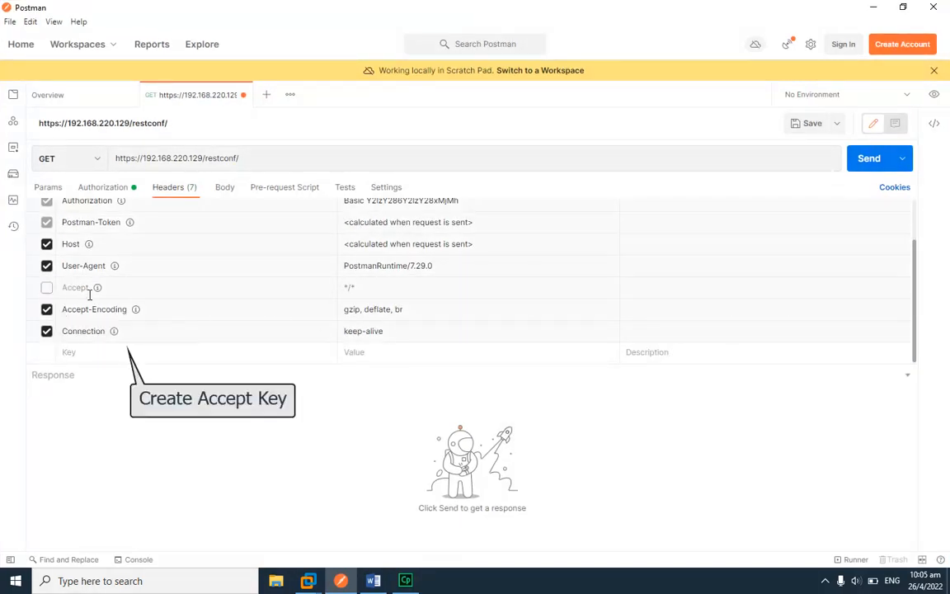
- Add a custom Accept header with the value application/yang-data+json to the request
click(124, 352)
text(Acc)
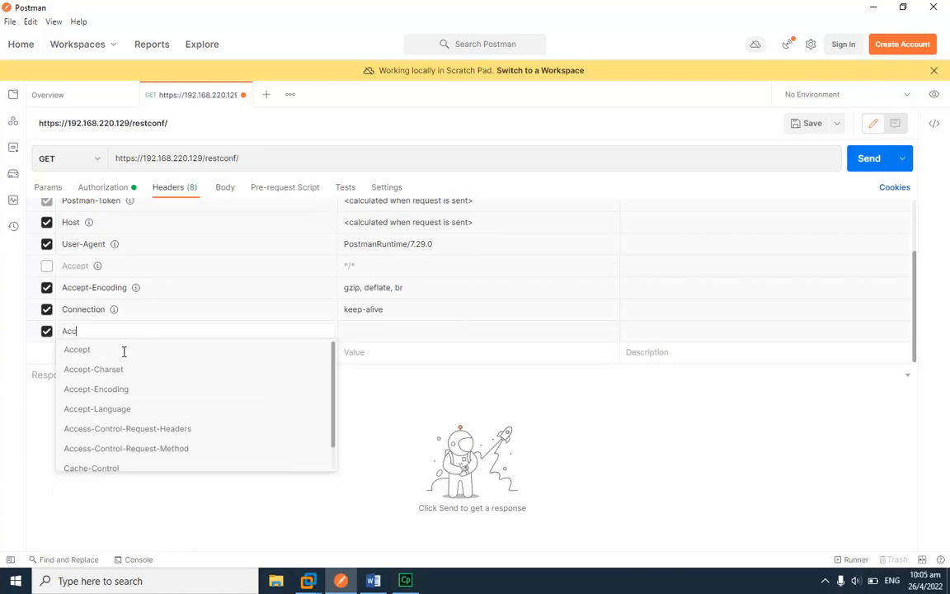
text(ept)
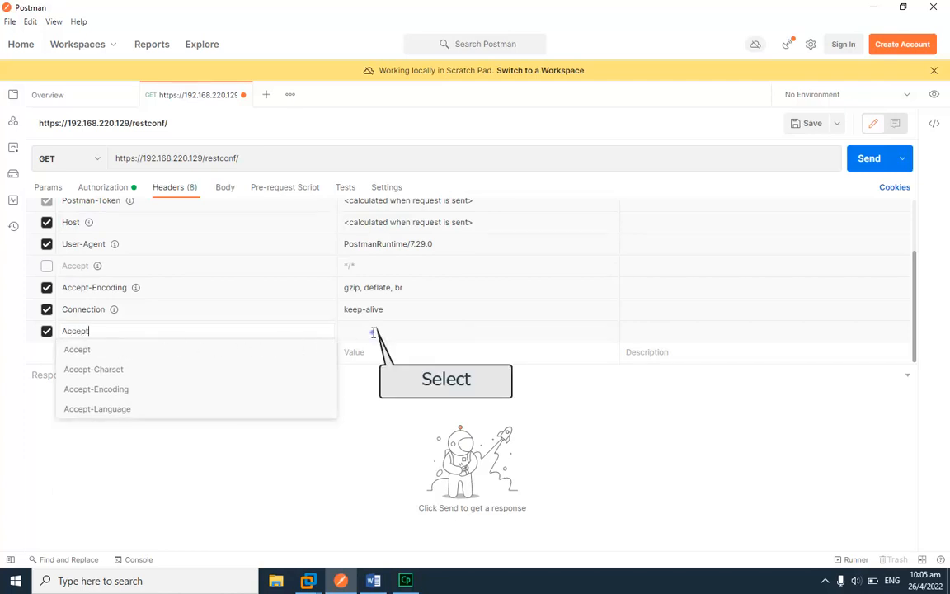
click(373, 332)
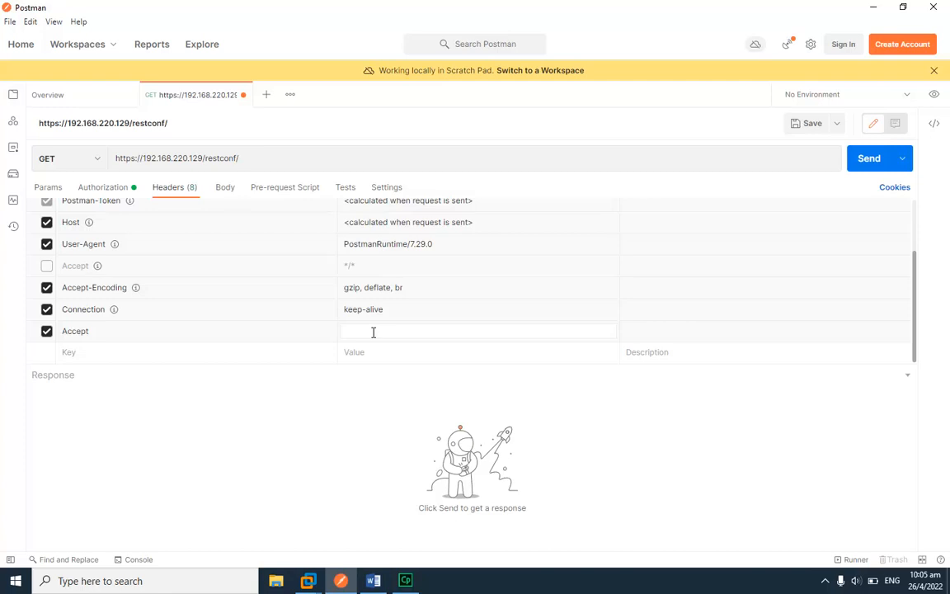
text(appl)
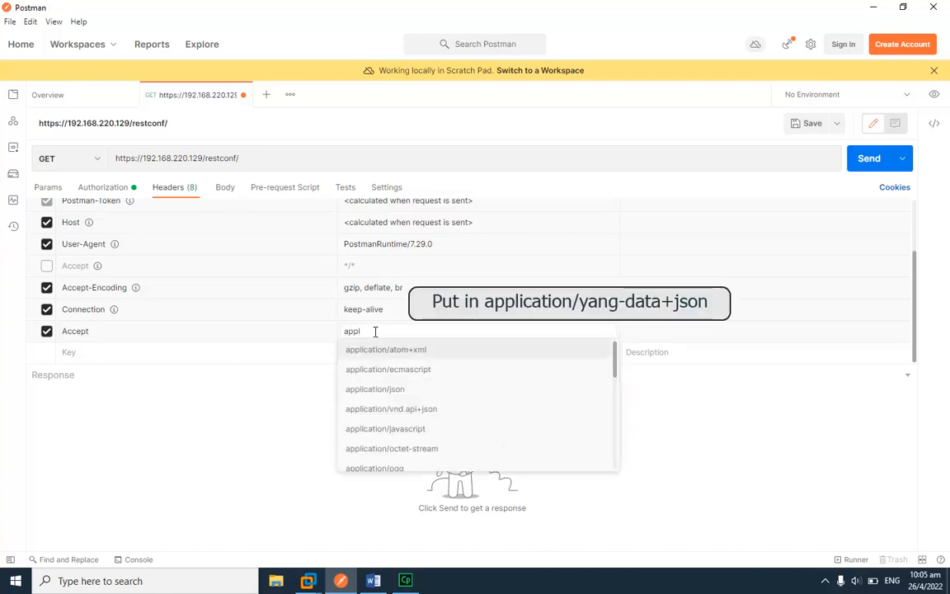
key(Return)
key(BackSpace)
key(BackSpace)
key(BackSpace)
key(BackSpace)
key(BackSpace)
key(BackSpace)
key(BackSpace)
key(BackSpace)
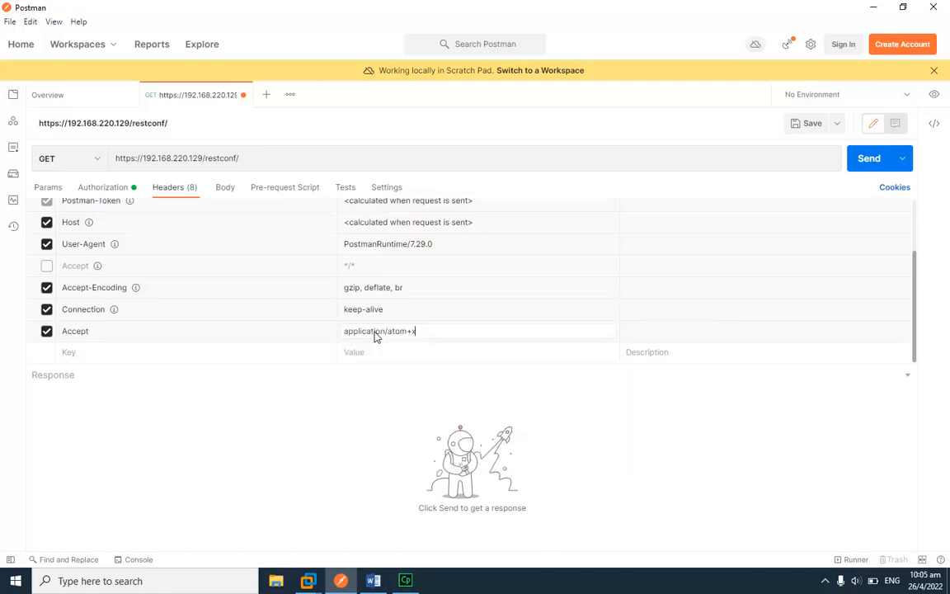
text(y)
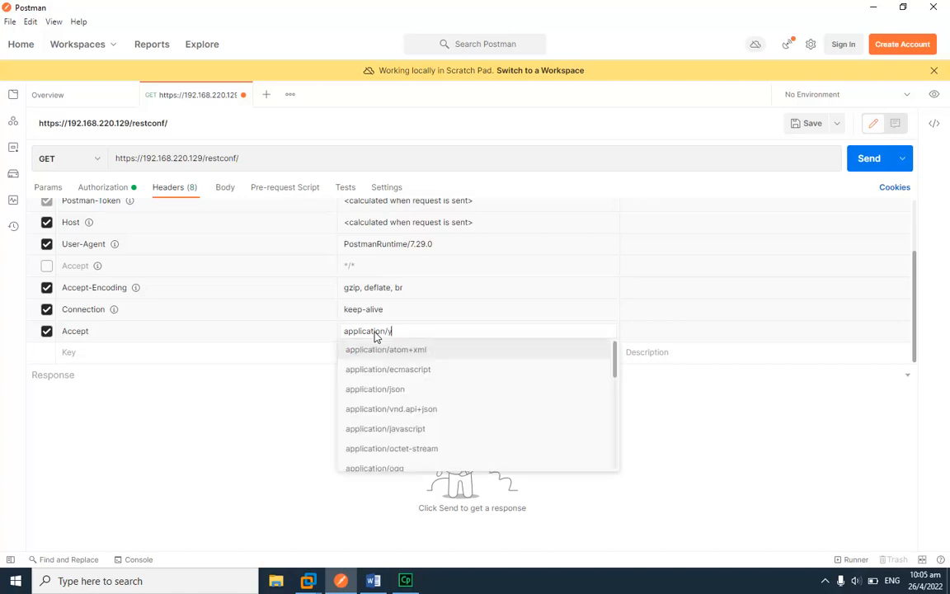
text(ang-dat)
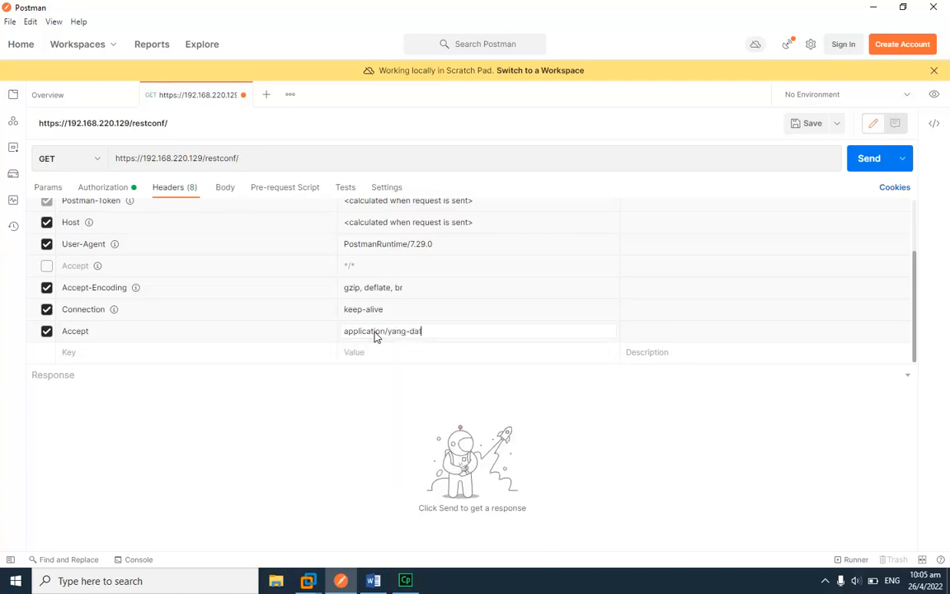
text(a+json)
- Add a Content-Type header with the value application/yang-data+json, copied from the custom Accept header
click(110, 351)
text(con)
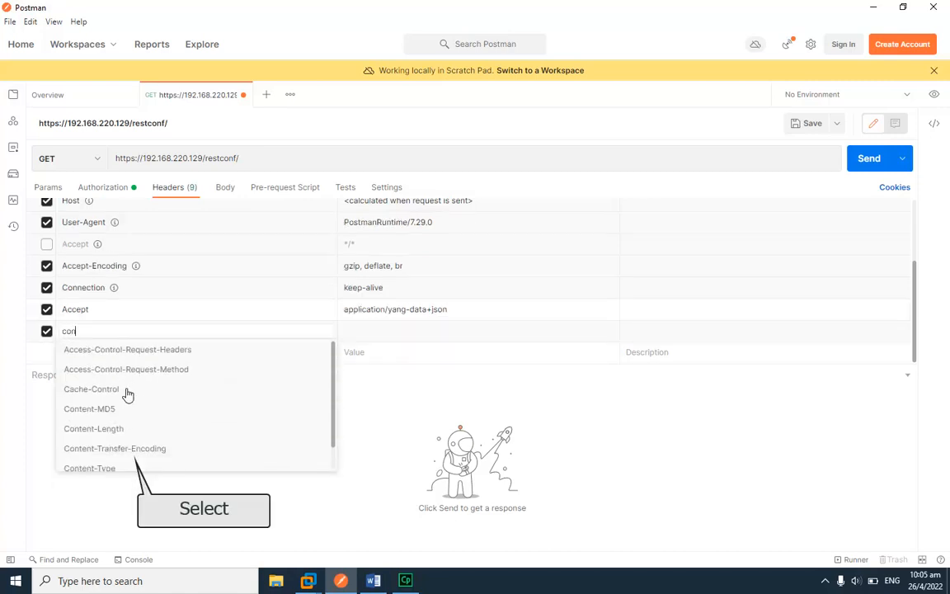
click(132, 467)
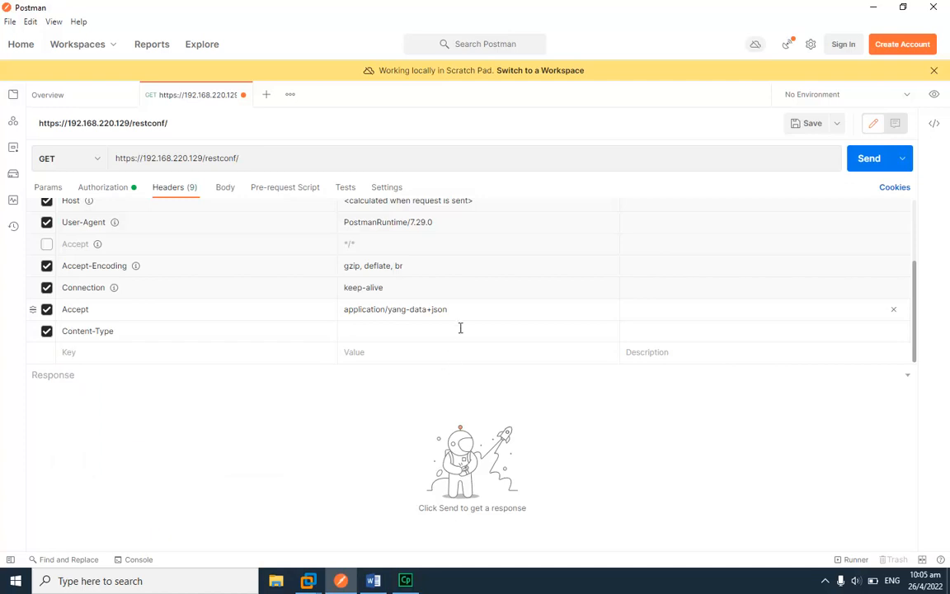
drag(450, 309, 344, 309)
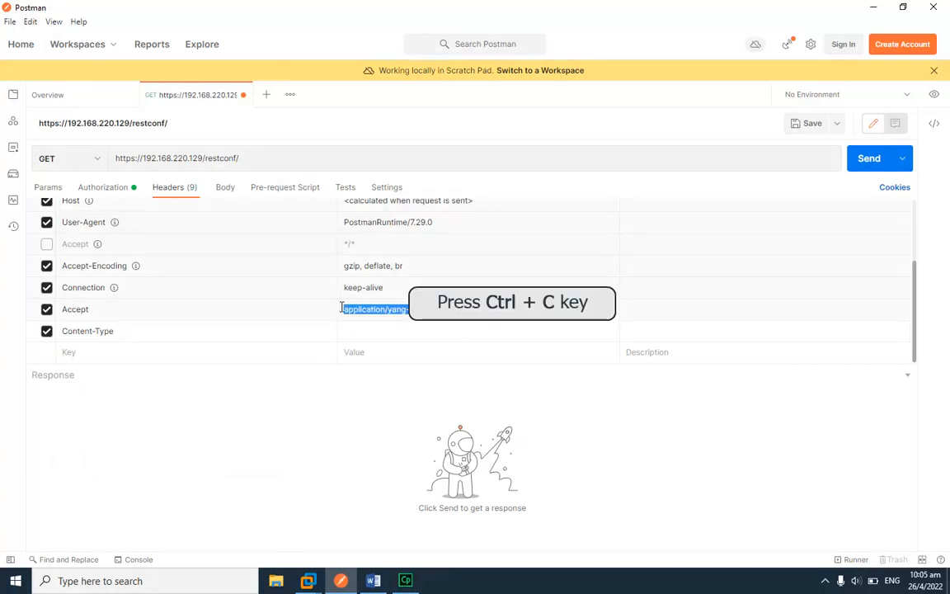
key(ctrl+c)
click(388, 331)
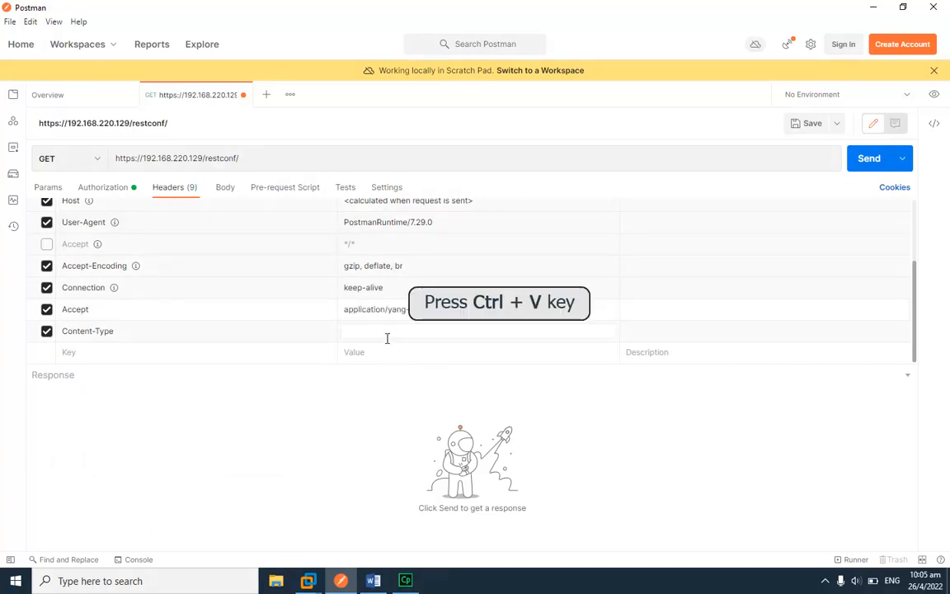
key(ctrl+v)
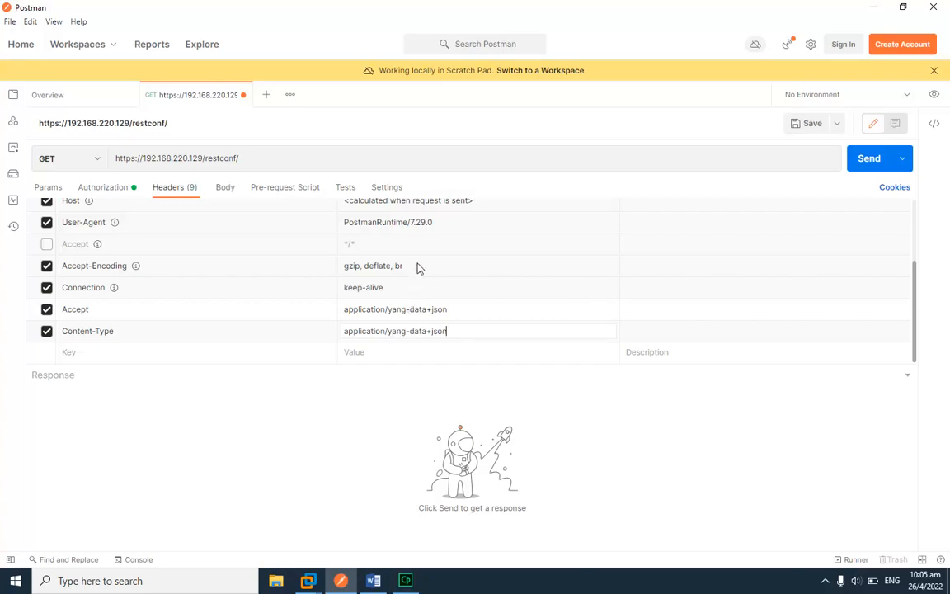
- Consult Step 5 of the lab document and turn off SSL certificate verification in the request's settings
drag(429, 15, 948, 15)
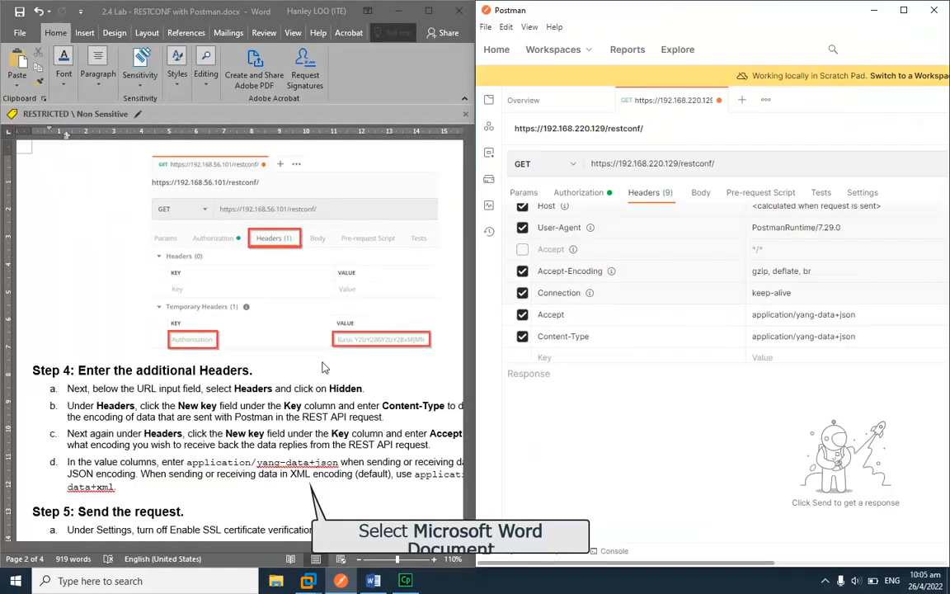
click(285, 439)
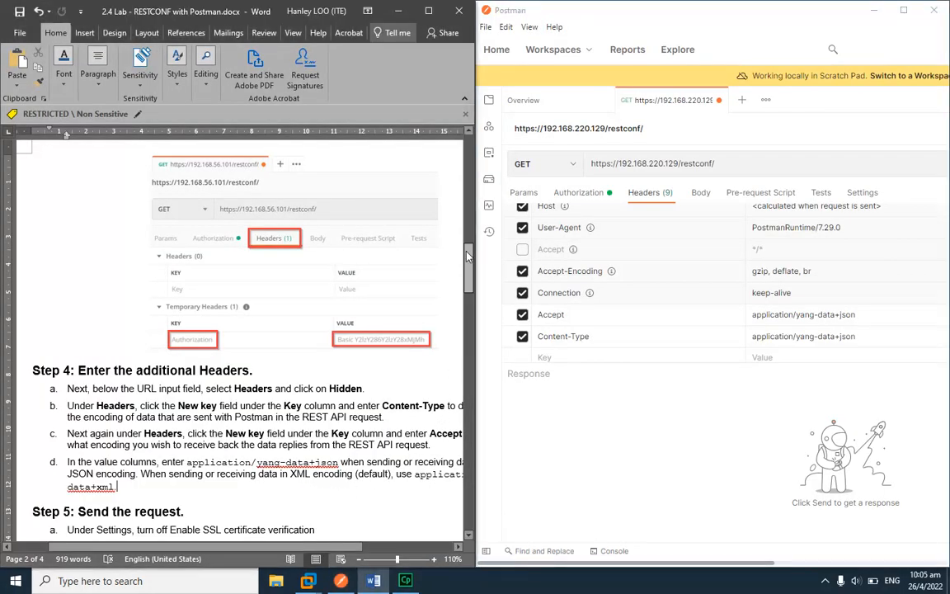
scroll(419, 226, down, 5)
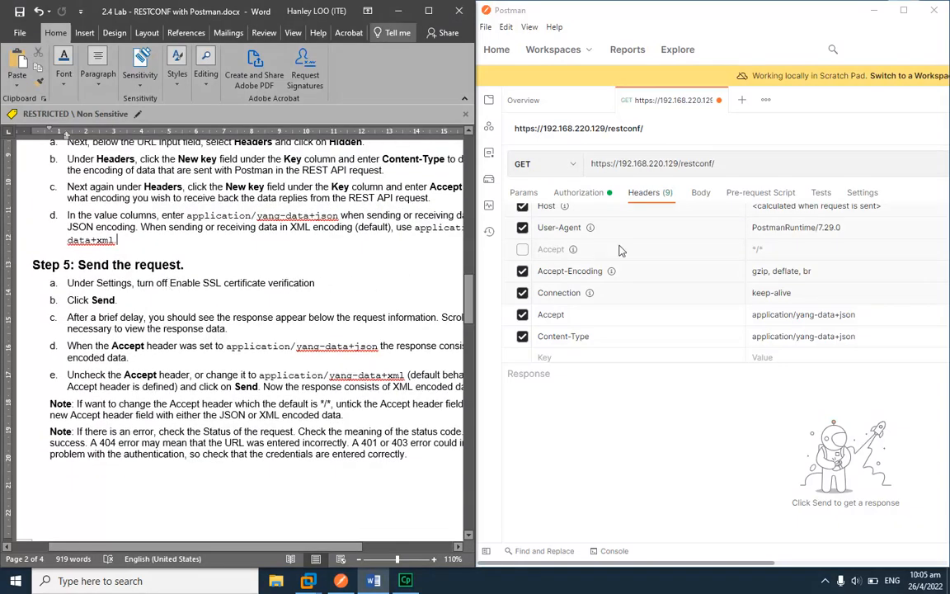
click(905, 12)
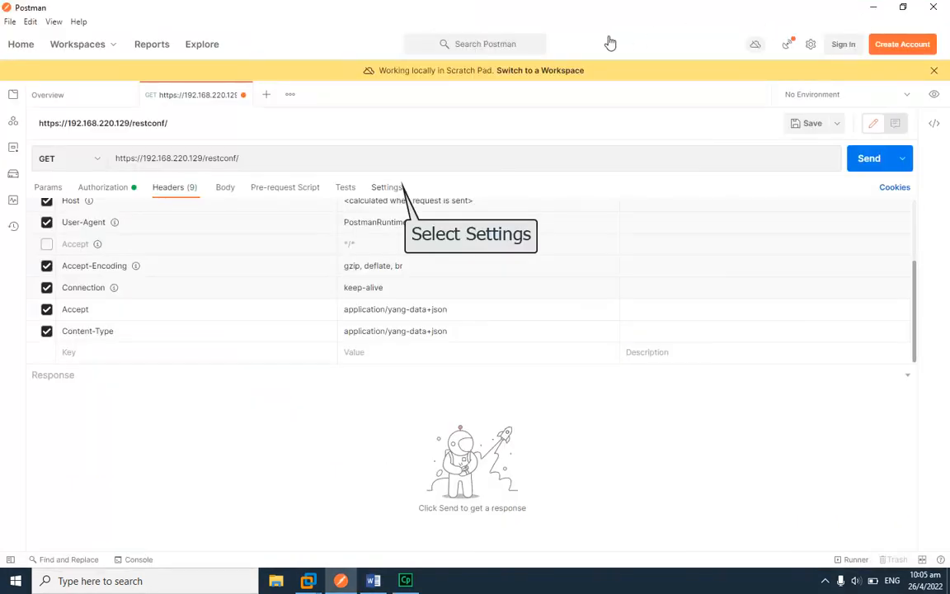
click(398, 189)
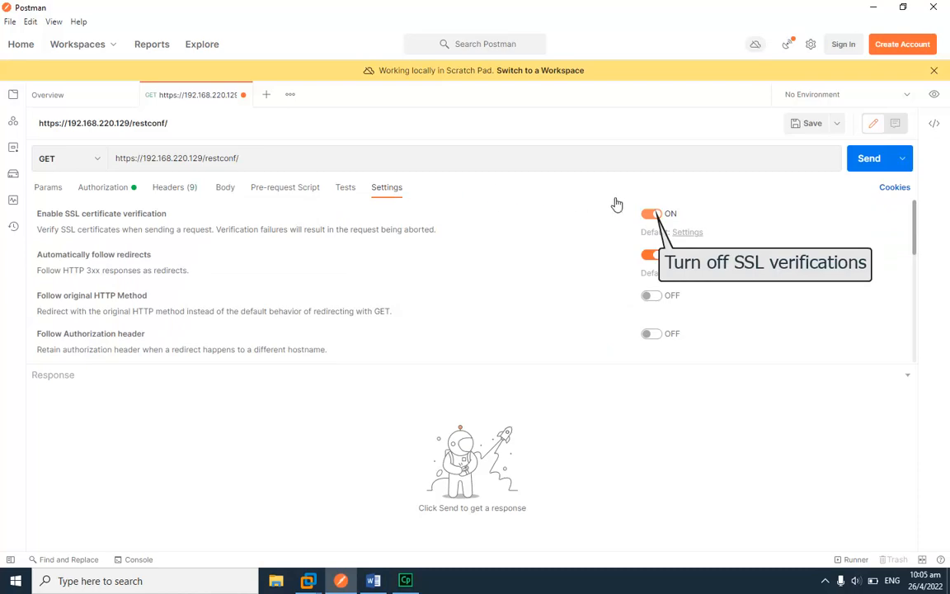
click(650, 213)
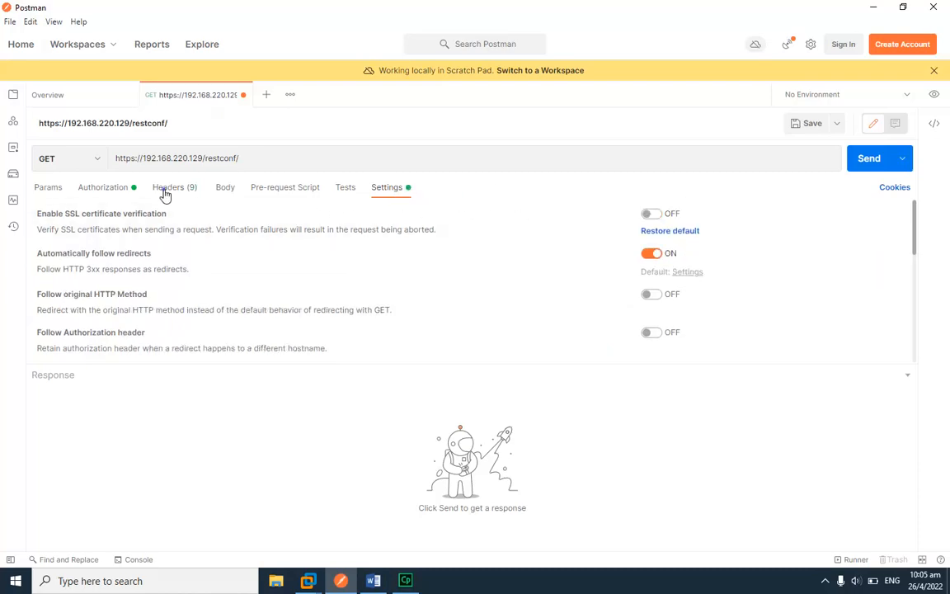
click(167, 191)
double_click(555, 19)
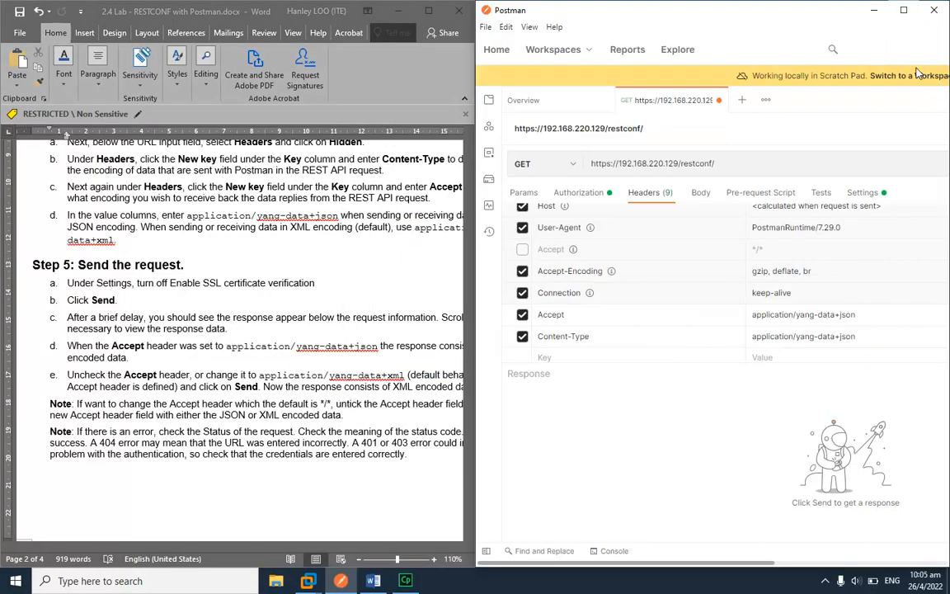
click(903, 12)
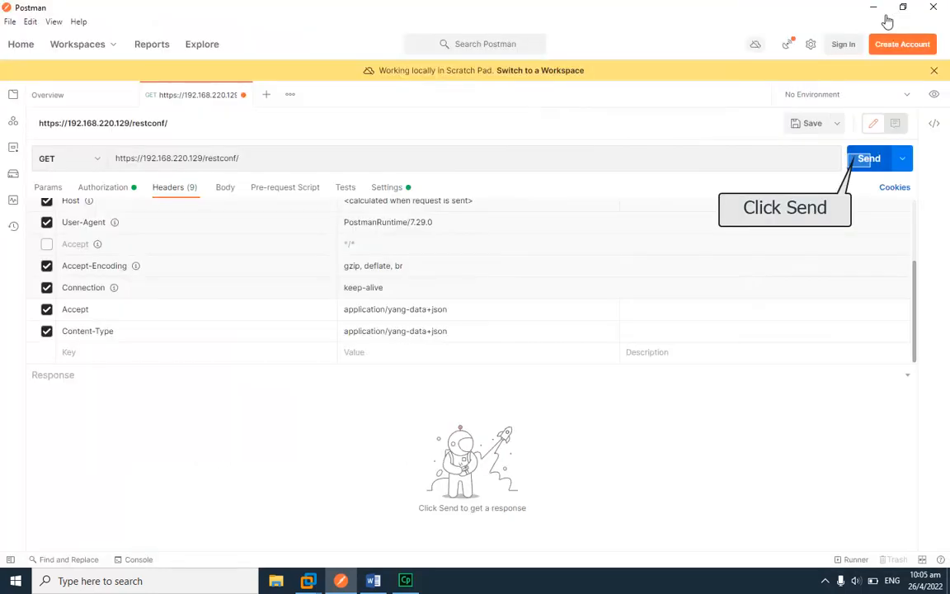
click(860, 159)
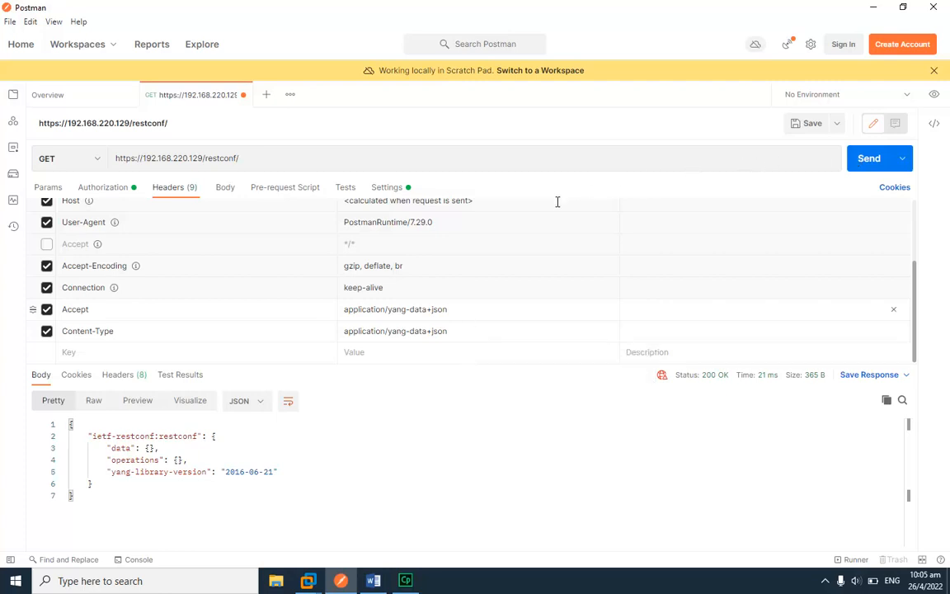
- Set the custom Accept header's value to application/yang-data+xml
click(462, 317)
key(BackSpace)
key(BackSpace)
key(BackSpace)
key(BackSpace)
text(xml)
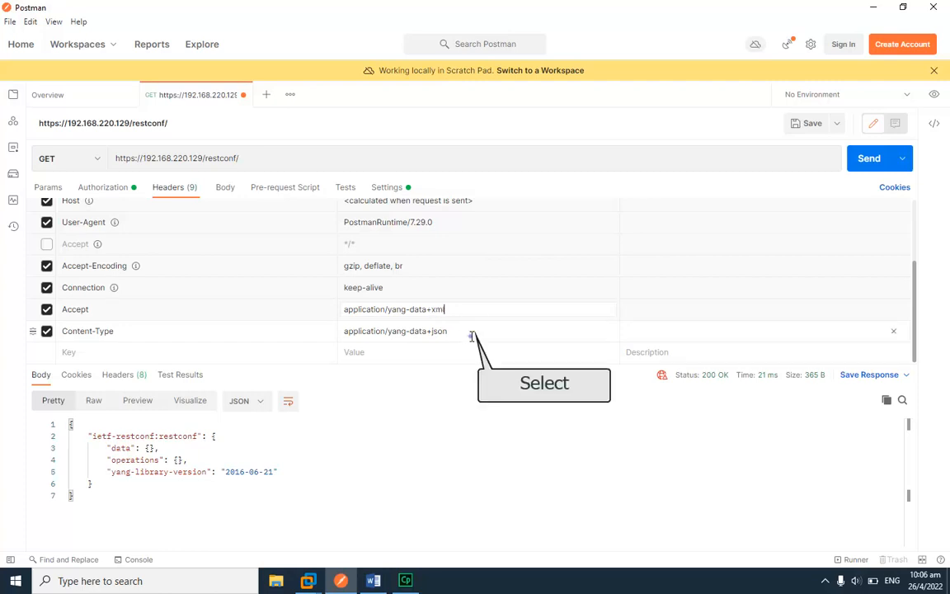
- Set the Content-Type header's value to application/yang-data+xml and send the request
click(472, 334)
key(BackSpace)
key(BackSpace)
key(BackSpace)
key(BackSpace)
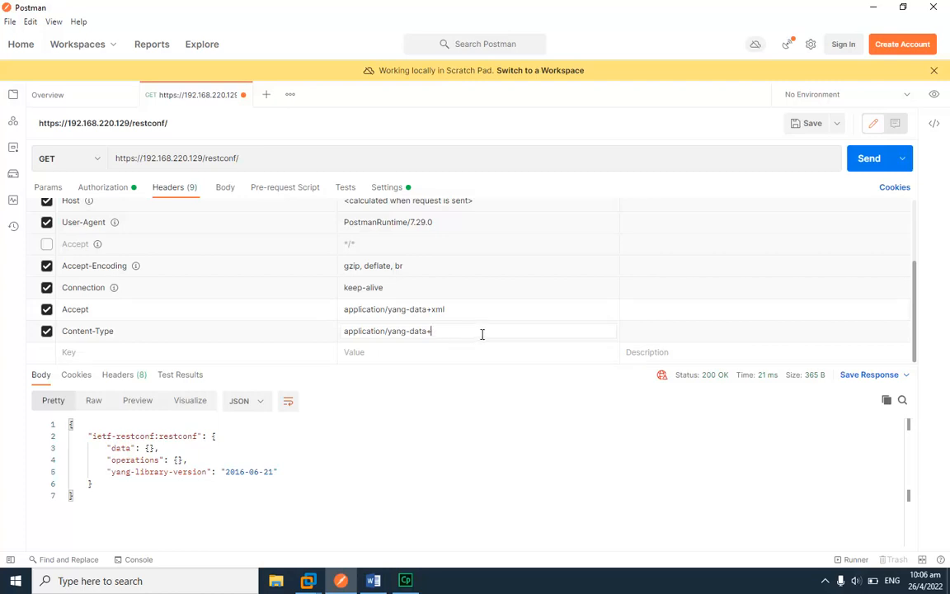
text(xml)
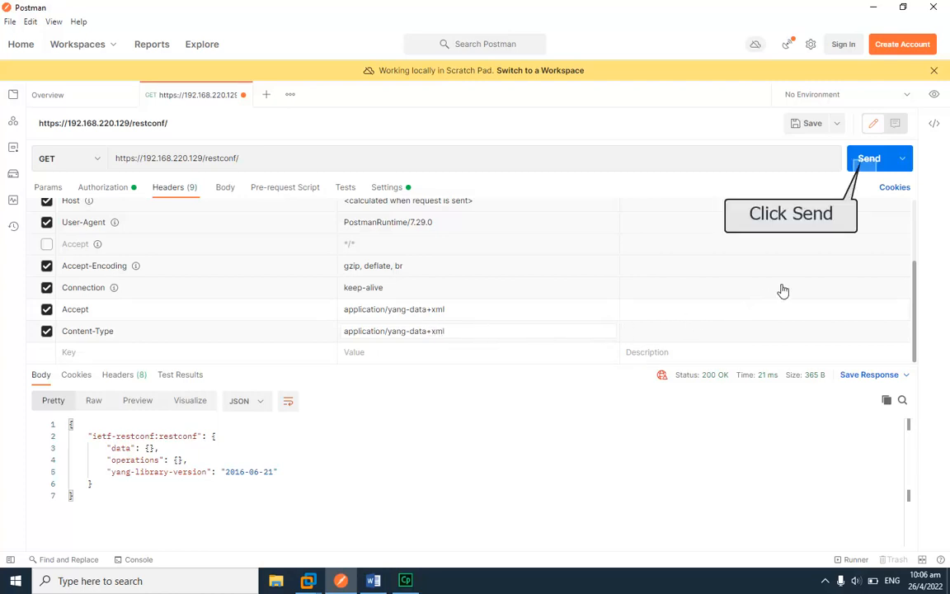
click(866, 169)
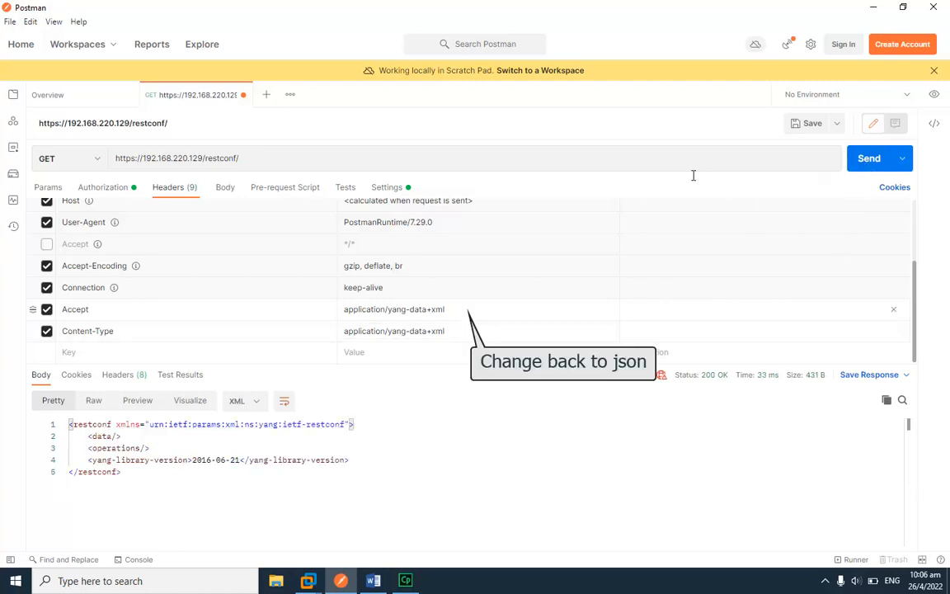
- Set the custom Accept and Content-Type headers back to application/yang-data+json
click(463, 314)
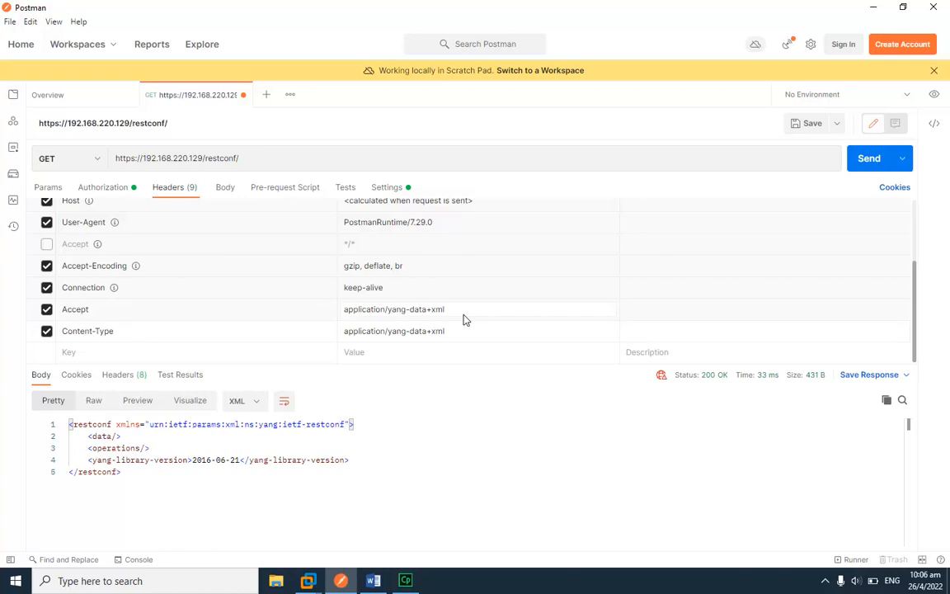
key(BackSpace)
key(BackSpace)
key(BackSpace)
text(json)
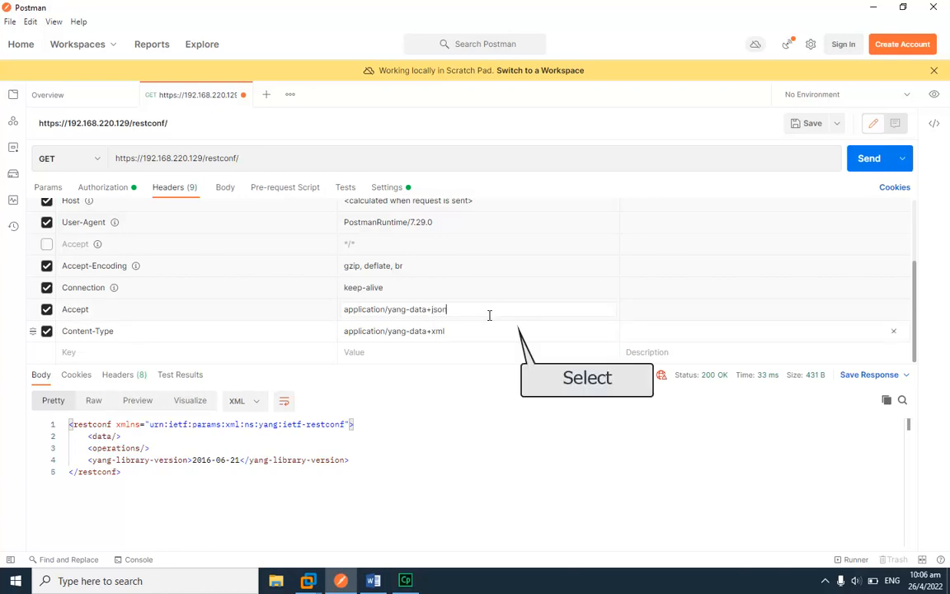
click(515, 331)
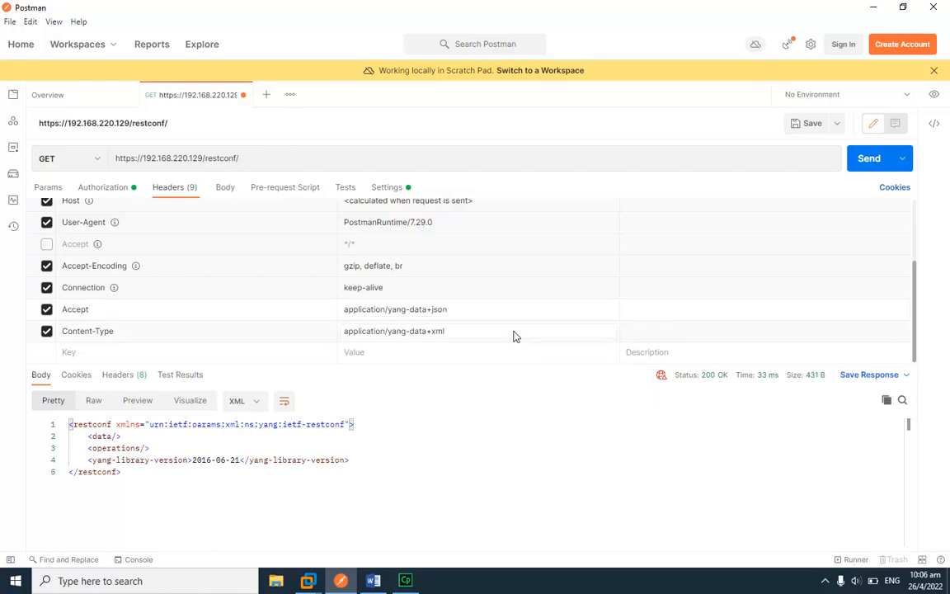
key(BackSpace)
key(BackSpace)
text(json)
- Copy the endpoint path /restconf/data/ietf-interfaces:interfaces from Part 2, Step 1 of the lab document
double_click(172, 13)
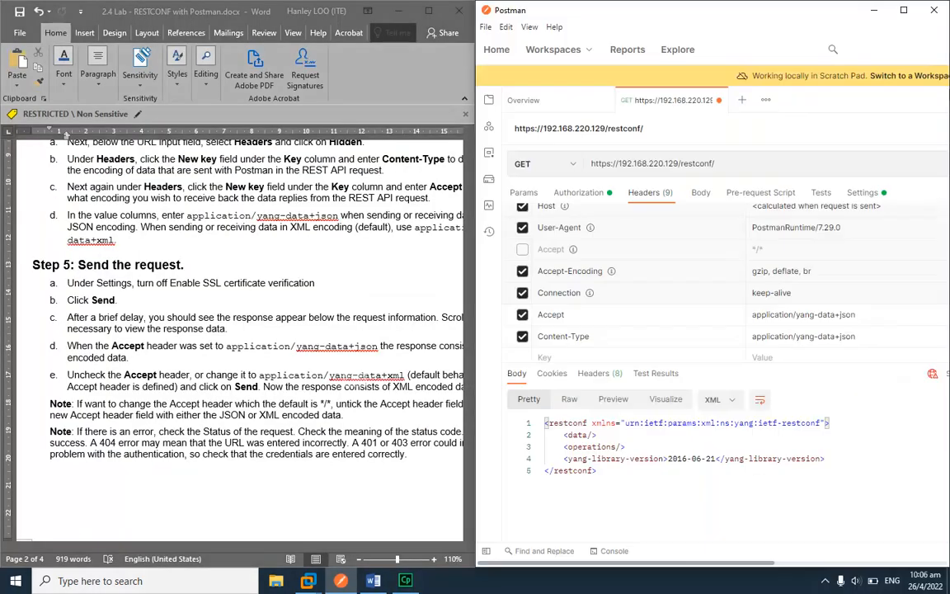
click(358, 378)
key(Page_Down)
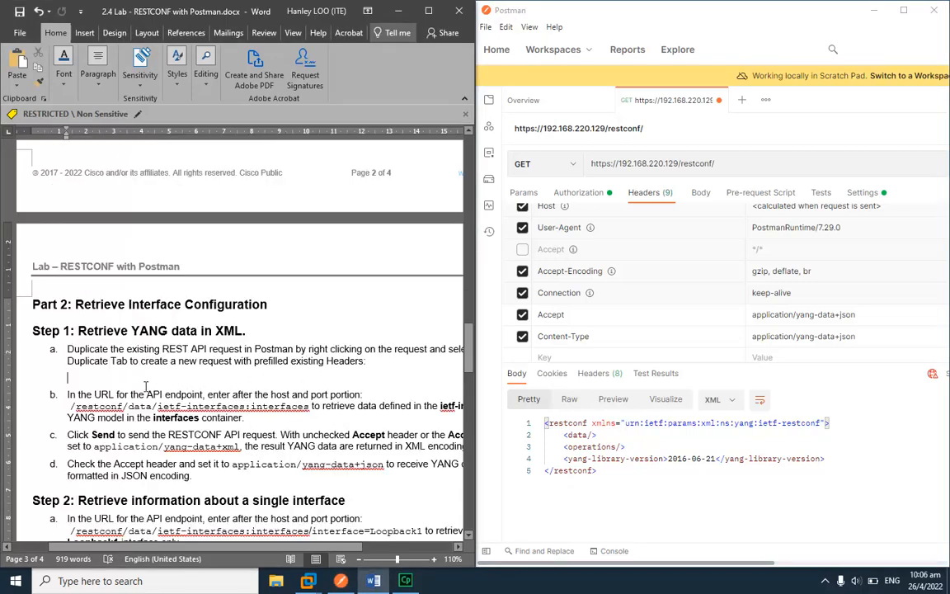
drag(70, 407, 293, 405)
key(ctrl+c)
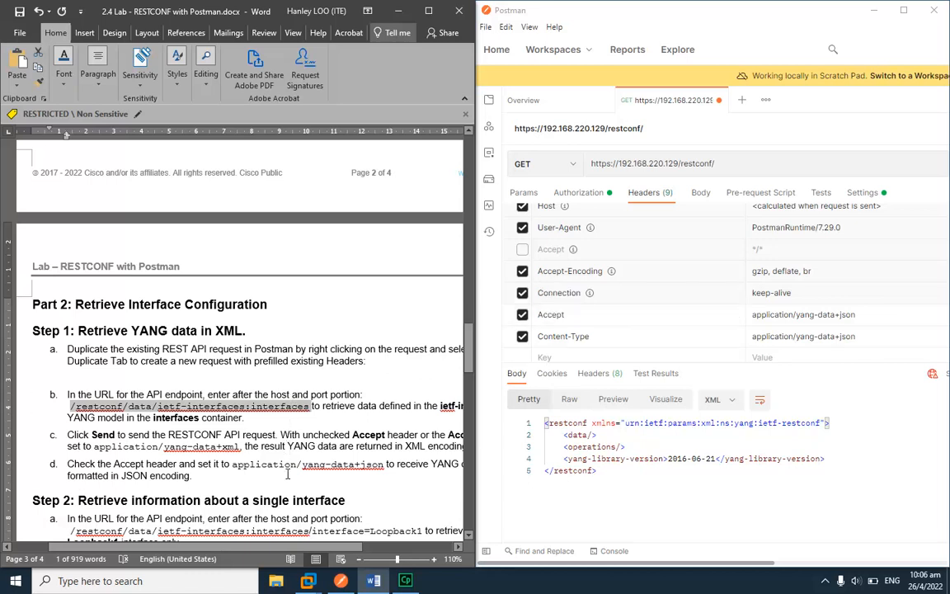
click(682, 164)
drag(681, 164, 715, 164)
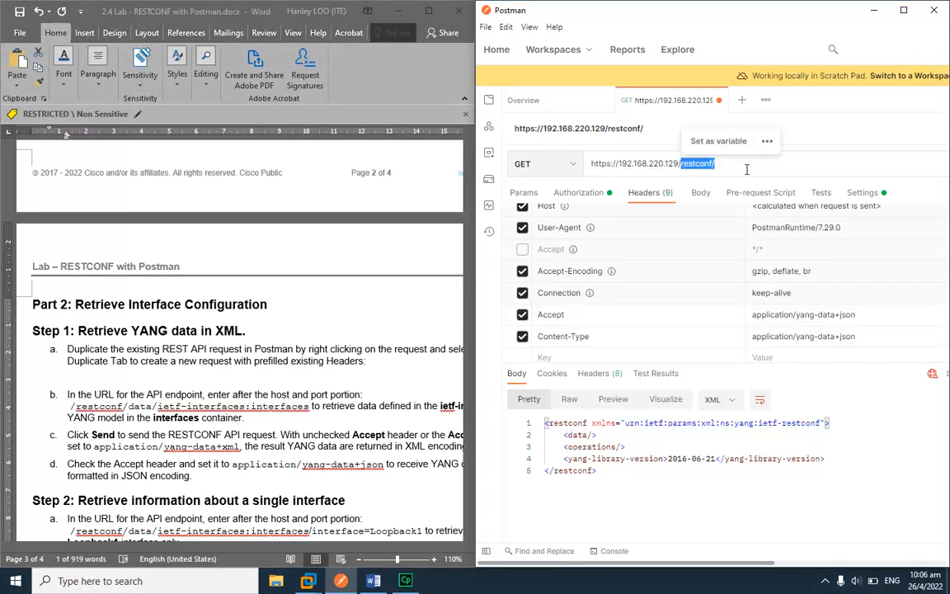
key(ctrl+v)
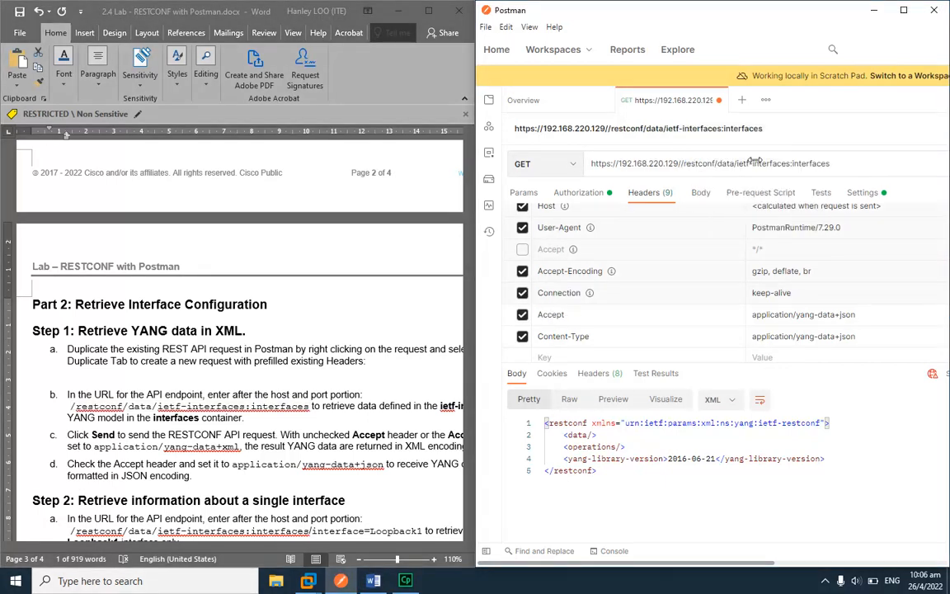
key(BackSpace)
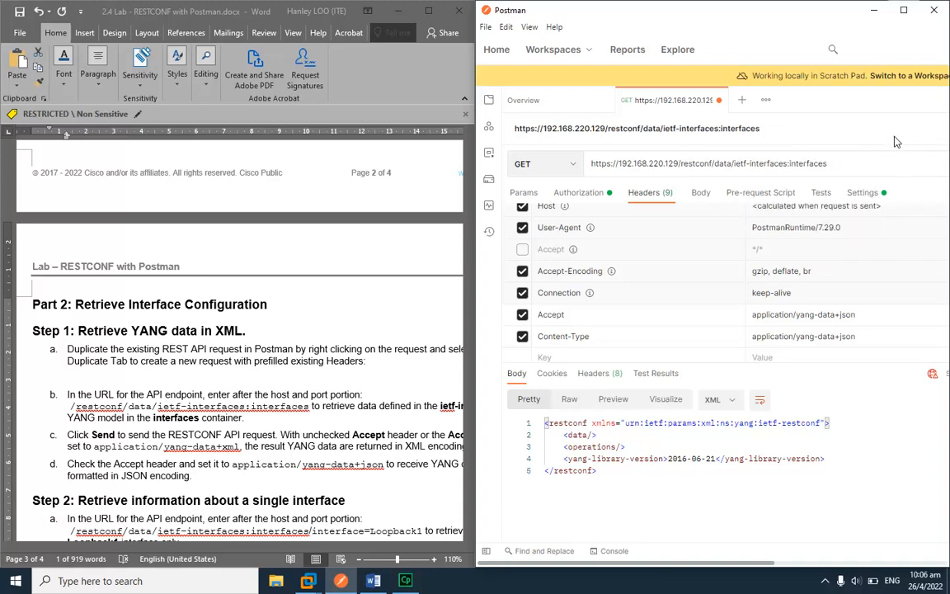
- Maximize Postman, send the interfaces request and look through the JSON response body
click(903, 11)
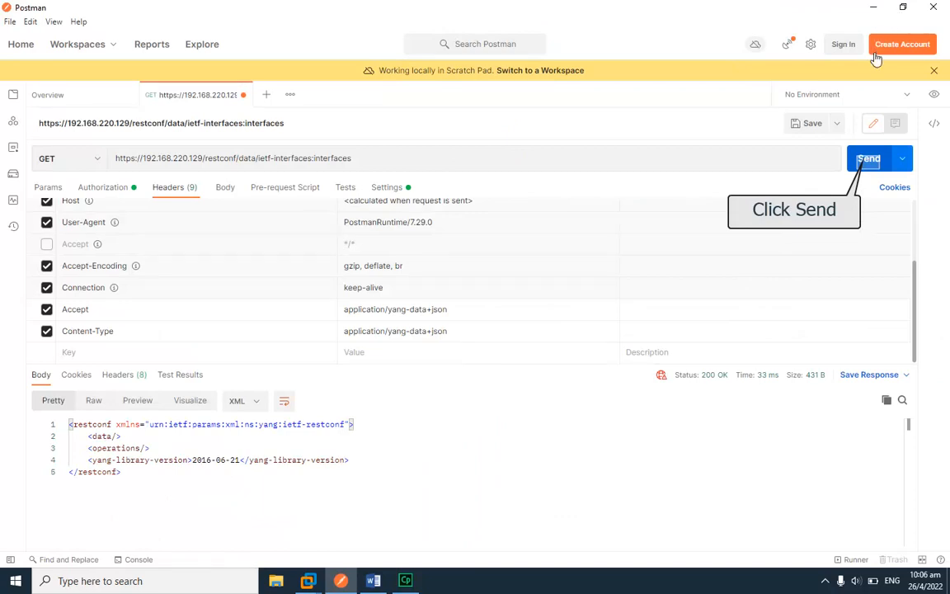
click(869, 162)
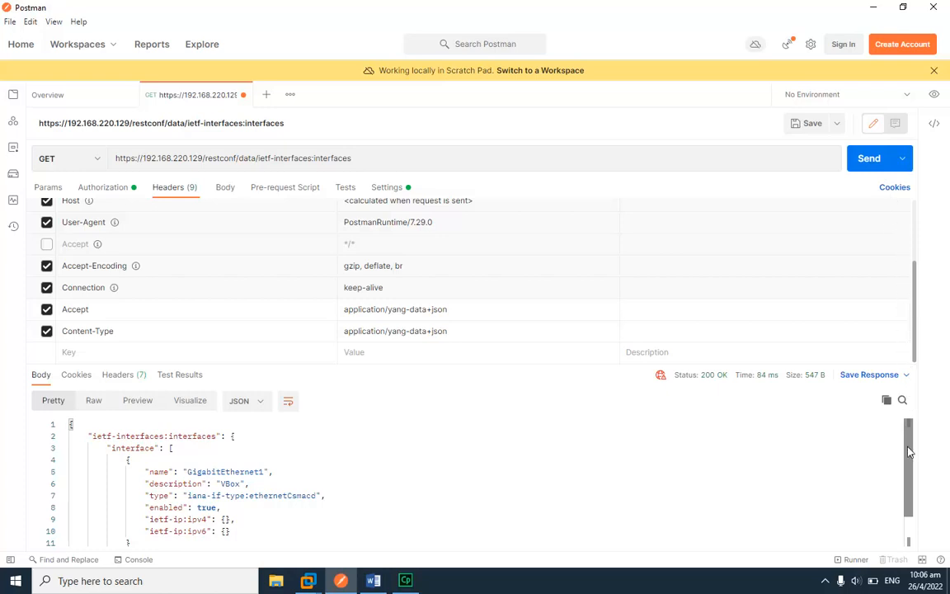
mouse_move(912, 437)
mouse_down()
mouse_move(913, 456)
mouse_move(913, 430)
mouse_up()
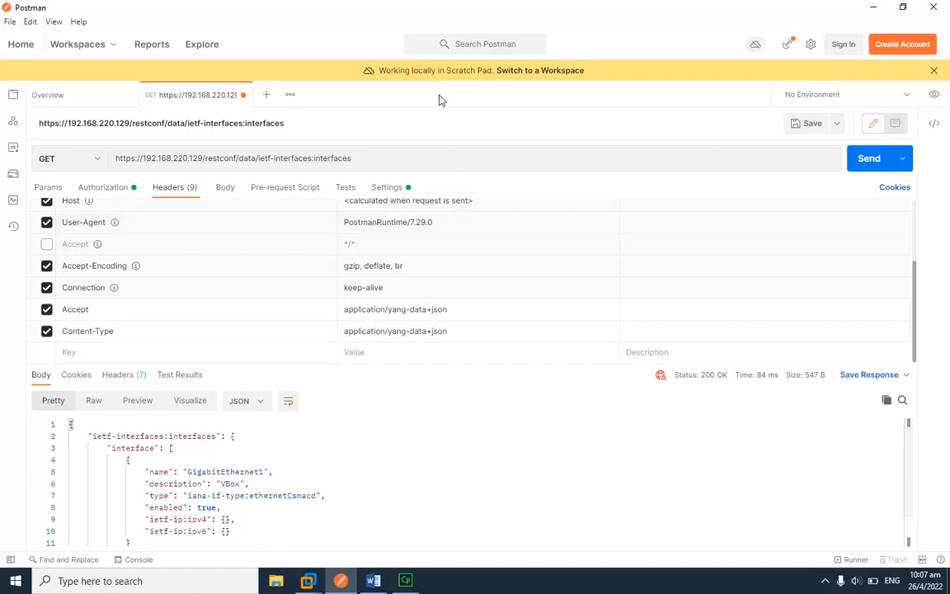
- Show the lab document beside Postman and read Part 2, Steps 2 and 3 on retrieving single-interface and operation data
double_click(434, 11)
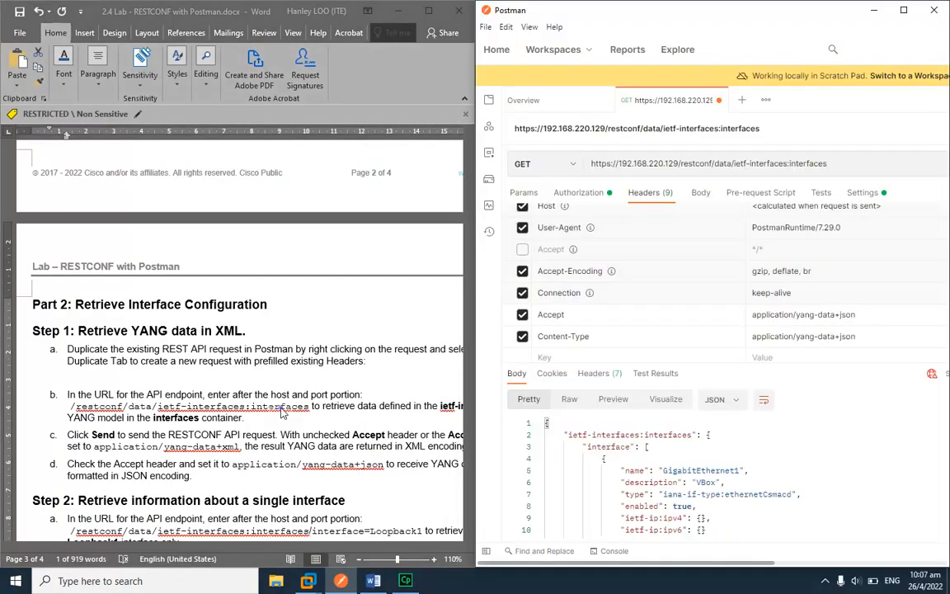
click(279, 464)
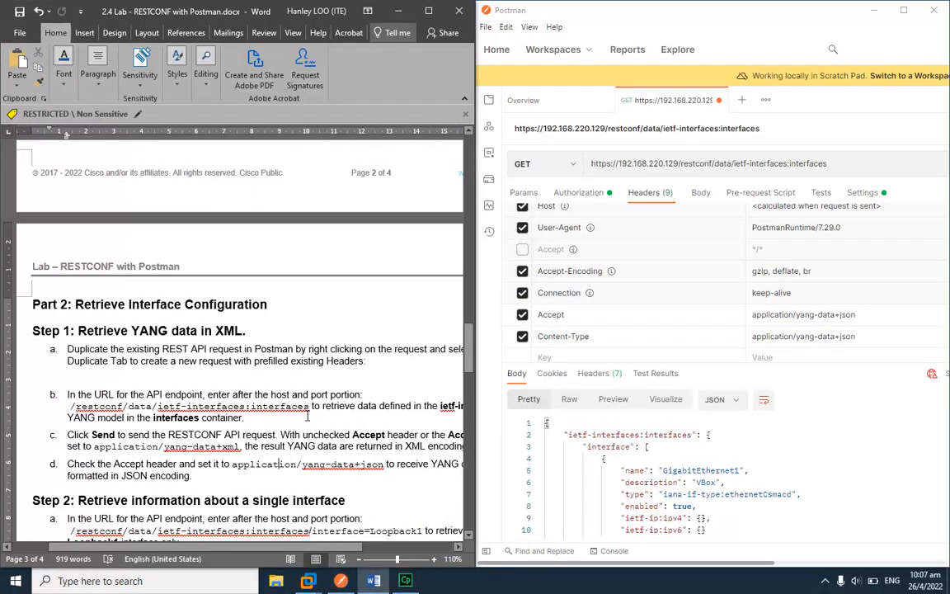
scroll(446, 372, down, 4)
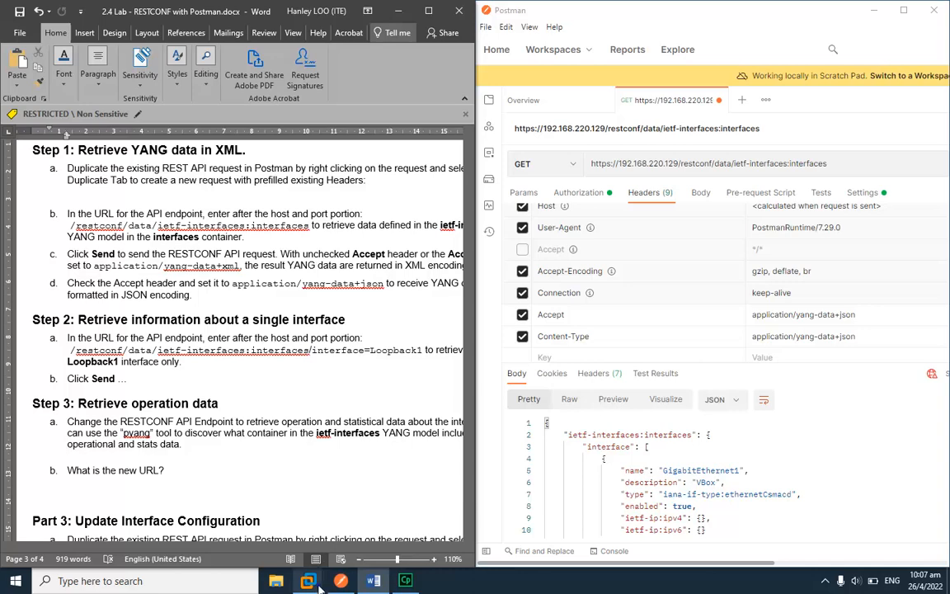
mouse_move(308, 580)
click(360, 475)
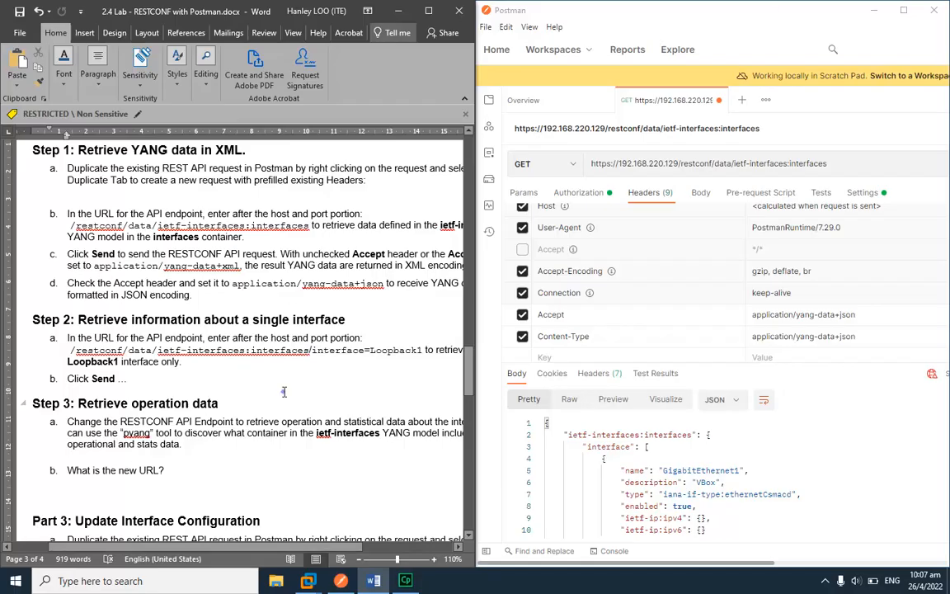
click(283, 393)
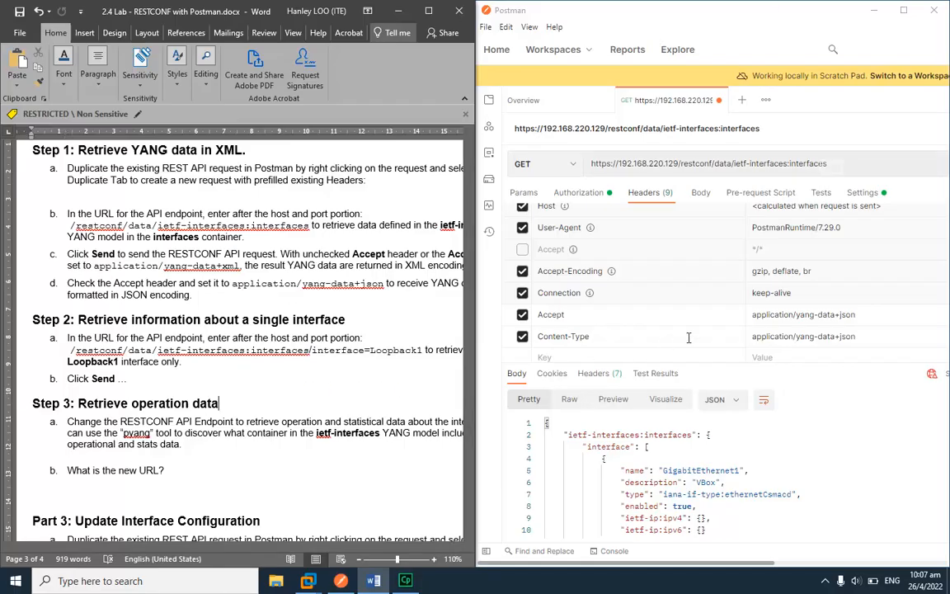
- Copy the endpoint path /restconf/data/ietf-interfaces:interfaces/interface=Loopback1 from Part 2, Step 2 of the lab document
click(747, 157)
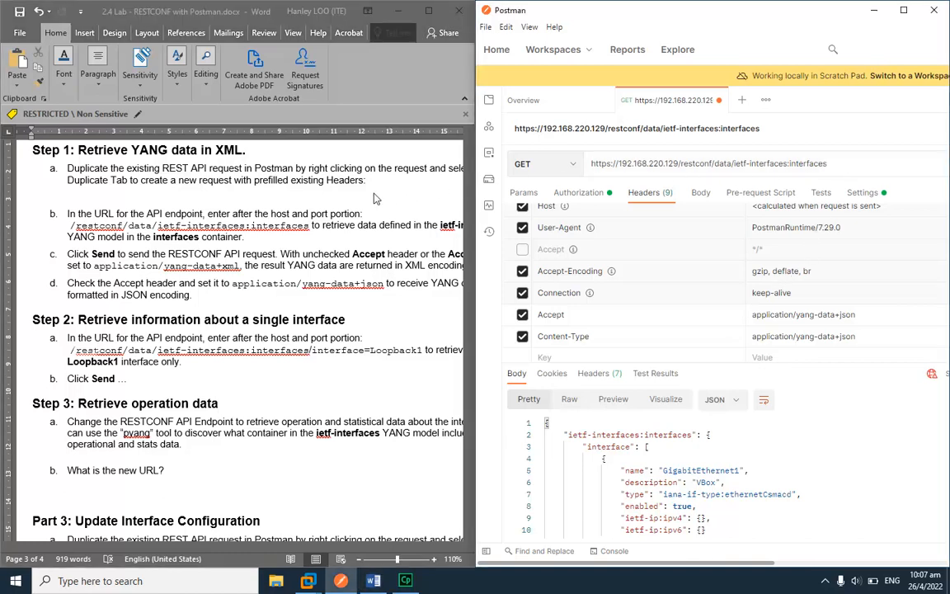
click(95, 352)
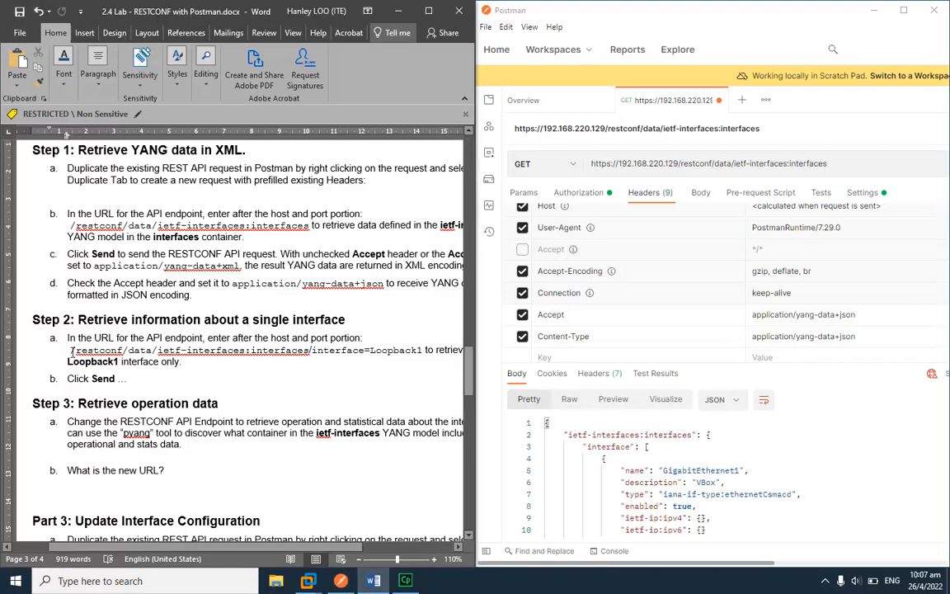
drag(71, 352, 400, 353)
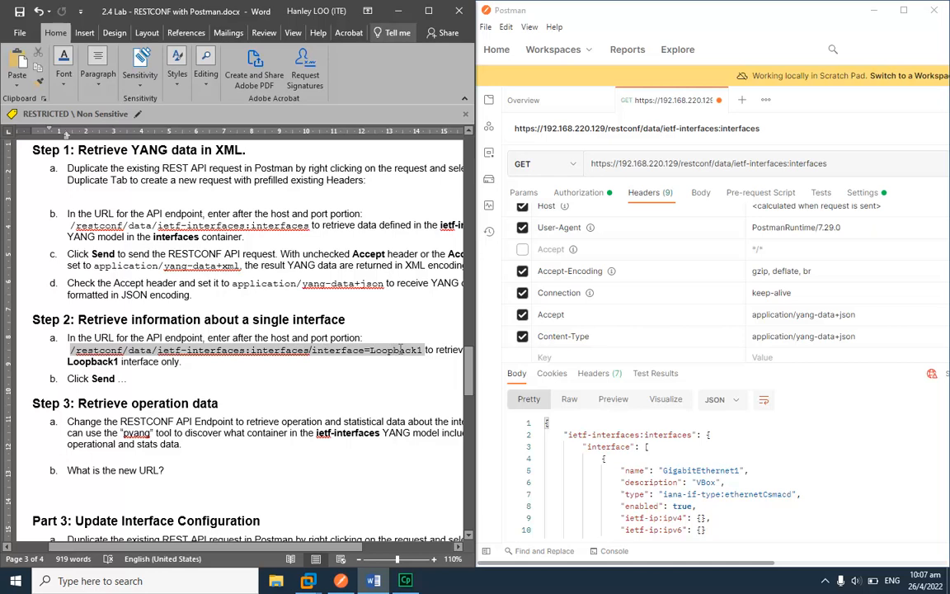
key(ctrl+c)
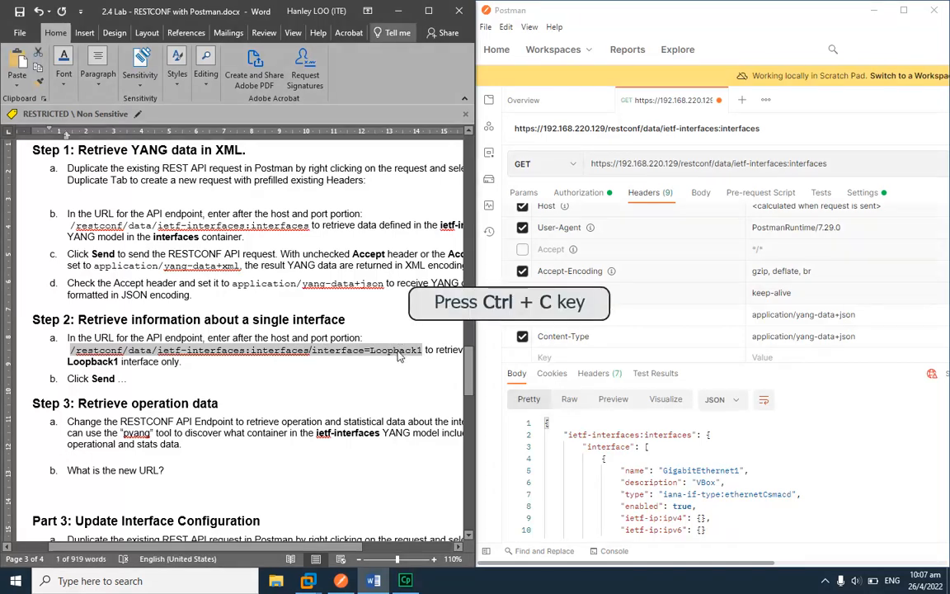
click(712, 164)
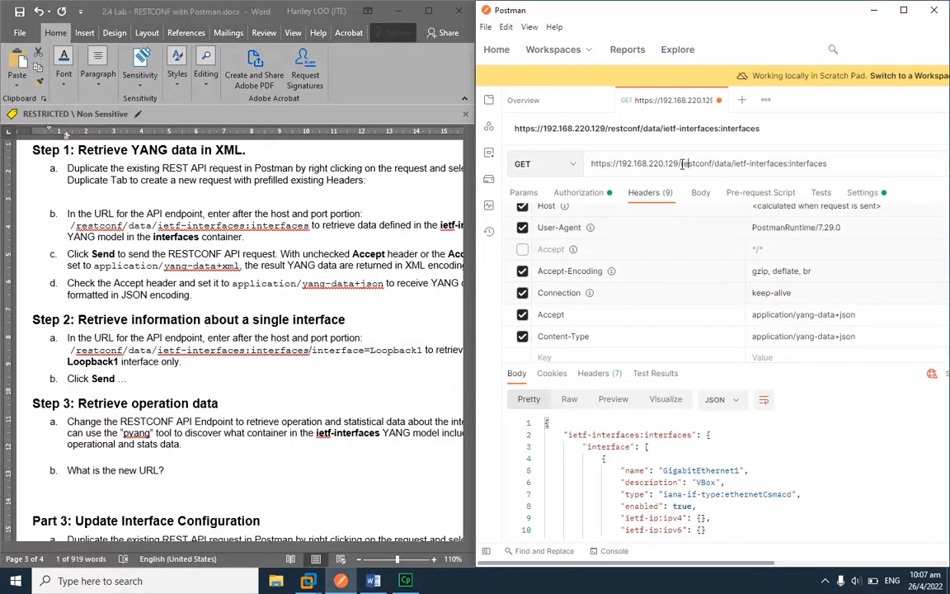
drag(711, 163, 854, 168)
key(ctrl+v)
drag(685, 164, 681, 163)
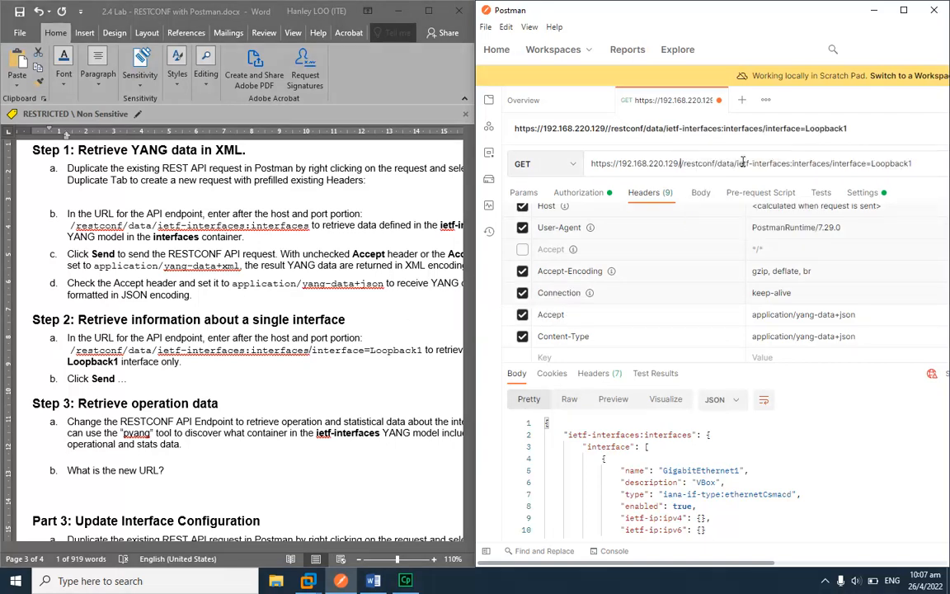
key(Delete)
- Maximize Postman, send the Loopback1 interface request and look through the JSON response body
double_click(813, 8)
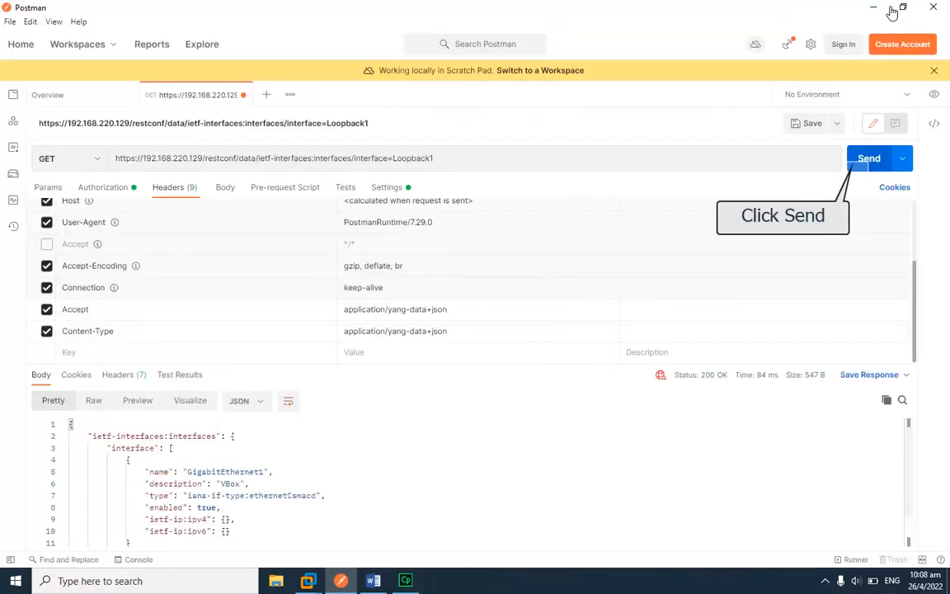
click(859, 173)
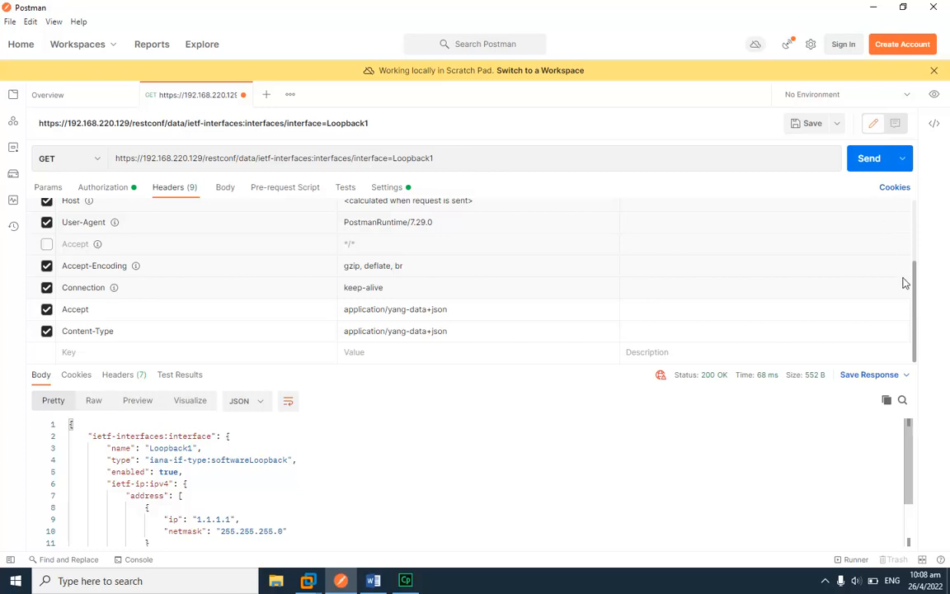
scroll(913, 456, down, 1)
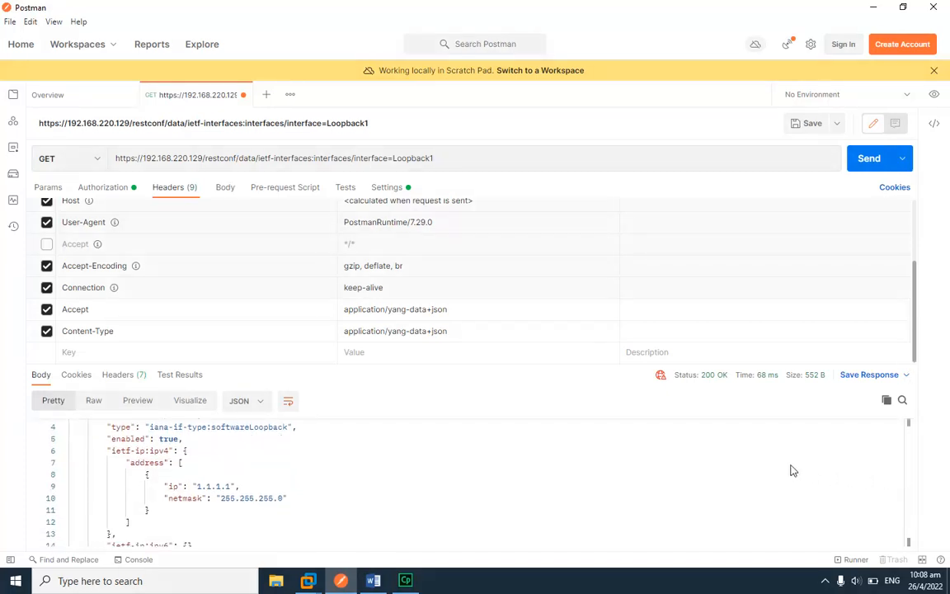
- Bring up the lab document, read Part 2, Step 3 on retrieving operation data, and return to Postman
drag(460, 15, 947, 30)
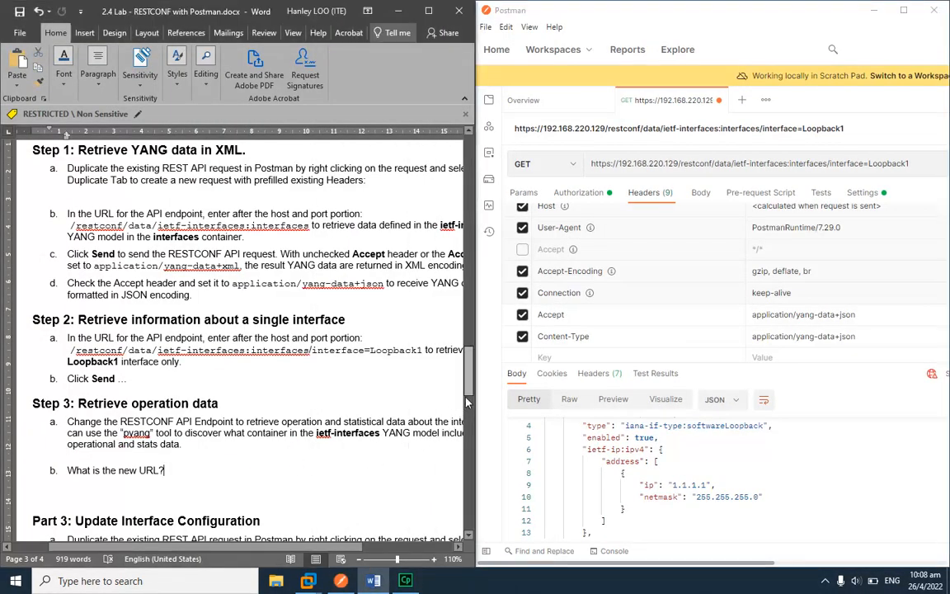
drag(473, 375, 473, 384)
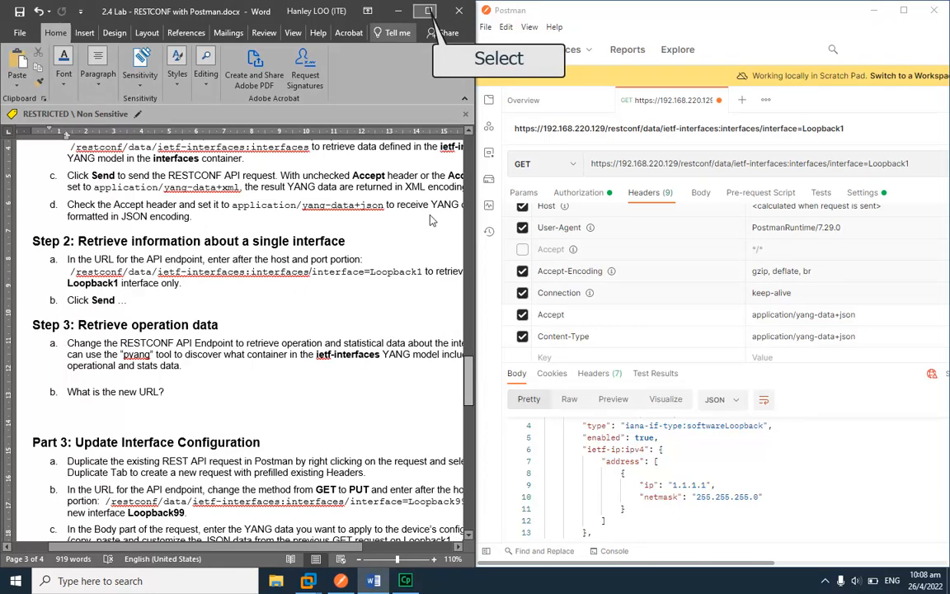
click(428, 11)
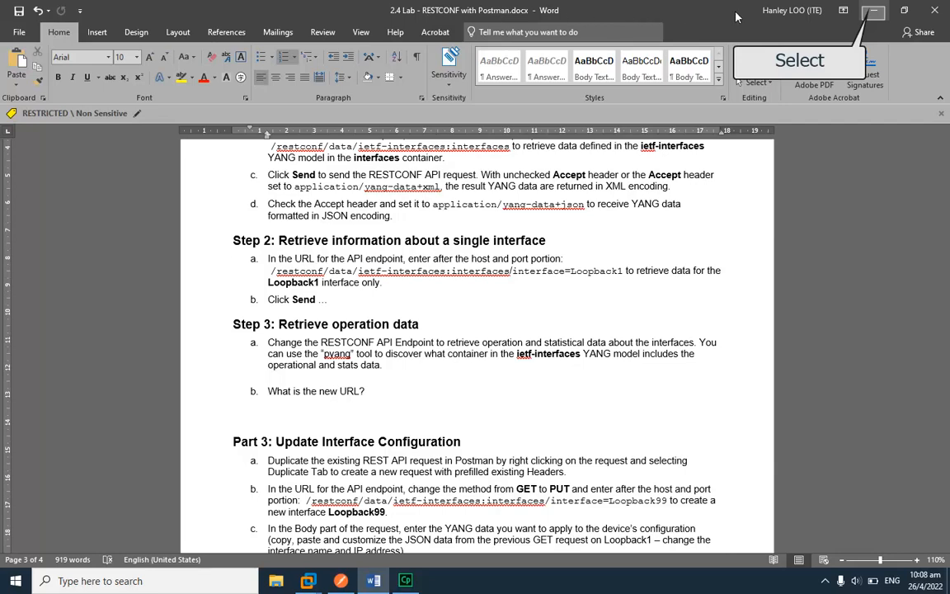
click(874, 12)
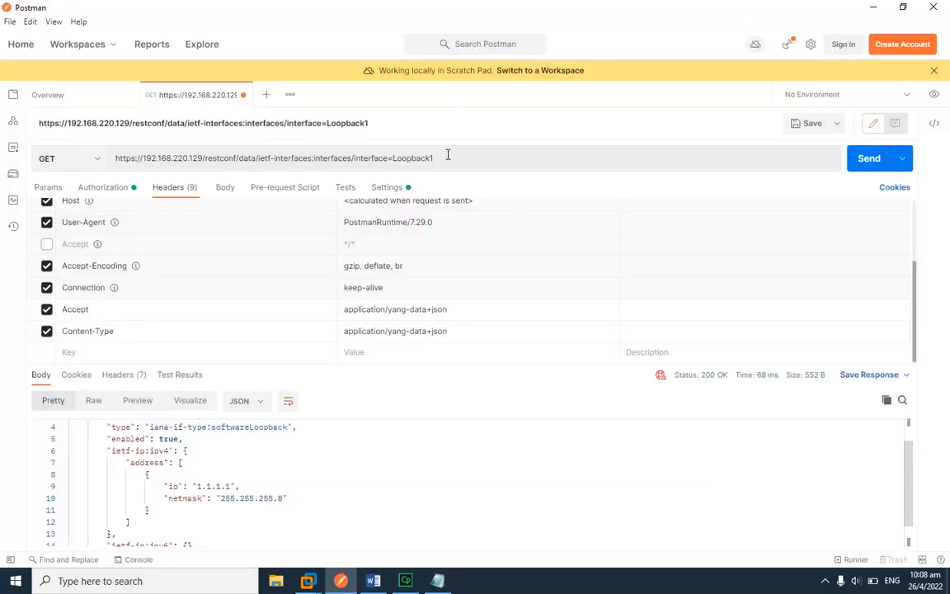
drag(449, 155, 132, 147)
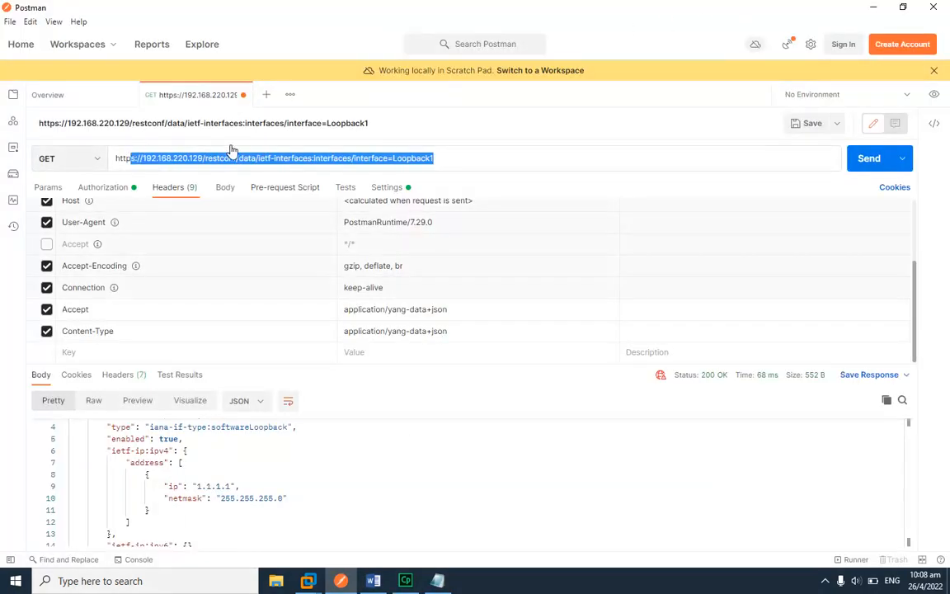
key(BackSpace)
key(BackSpace)
key(BackSpace)
key(BackSpace)
key(BackSpace)
key(ctrl+v)
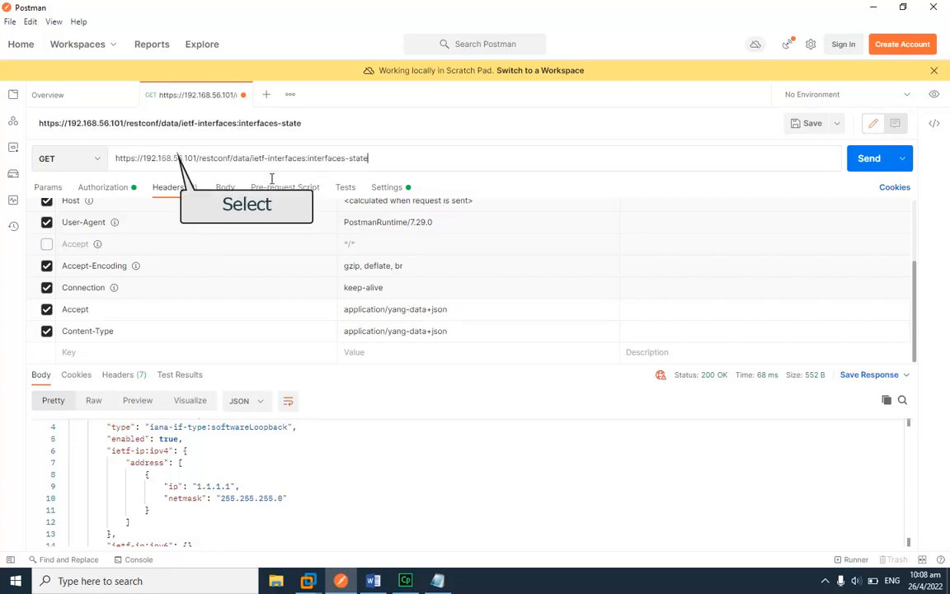
- Change the host address in the interfaces-state request URL to 192.168.220.129
double_click(174, 157)
text(220)
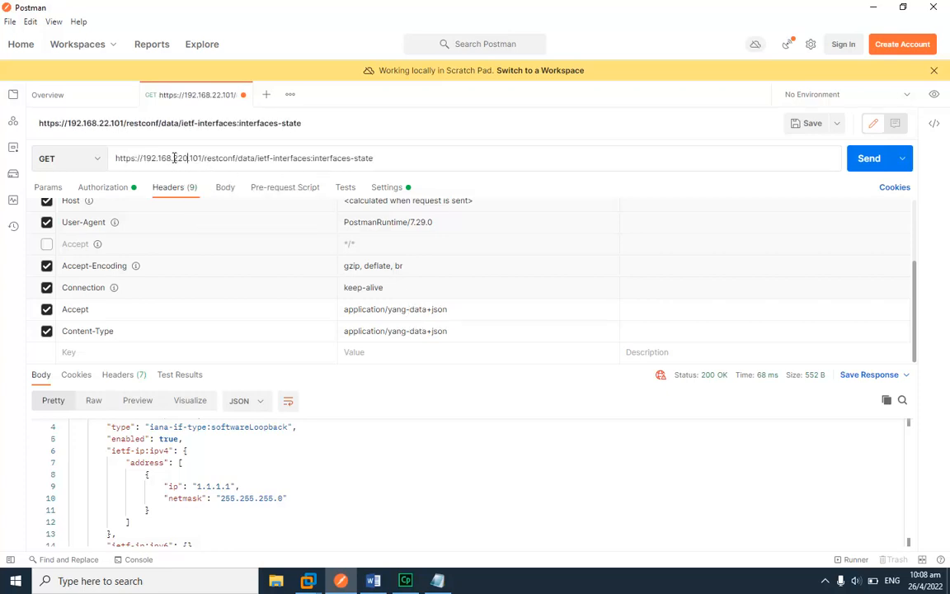
click(183, 157)
key(Delete)
key(BackSpace)
text(29)
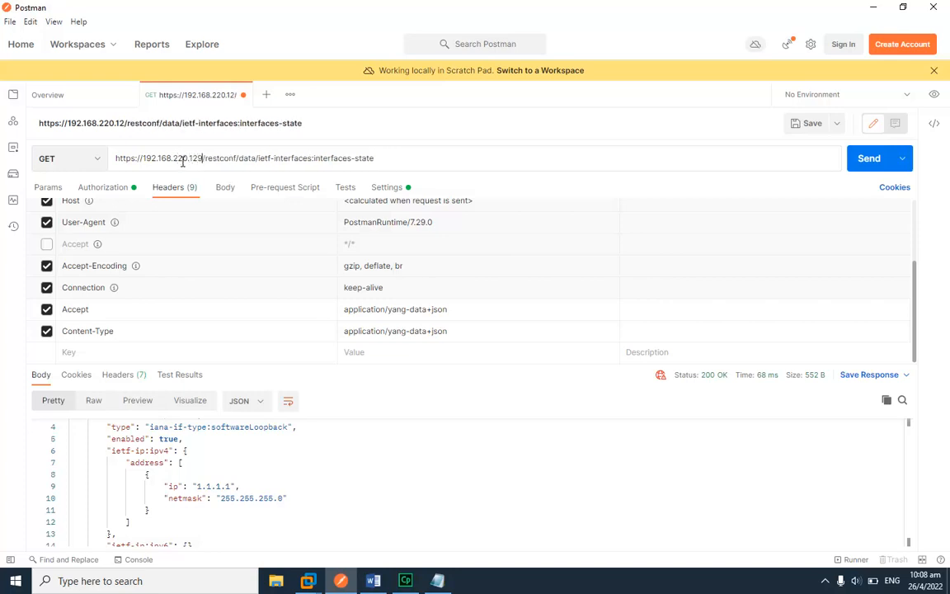
- Send the interfaces-state request, enlarge the response area and look through the returned operational and statistics data
click(869, 158)
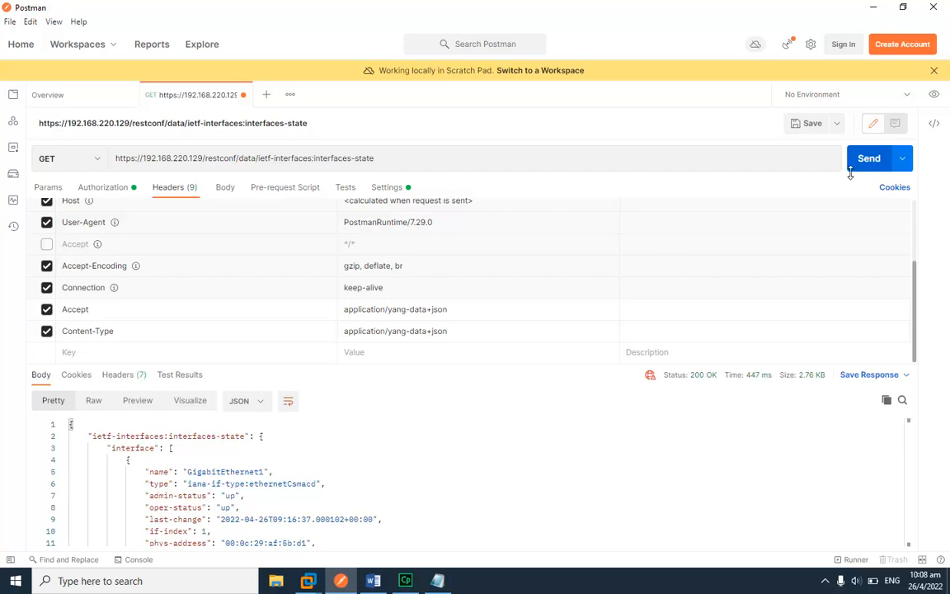
drag(804, 364, 822, 287)
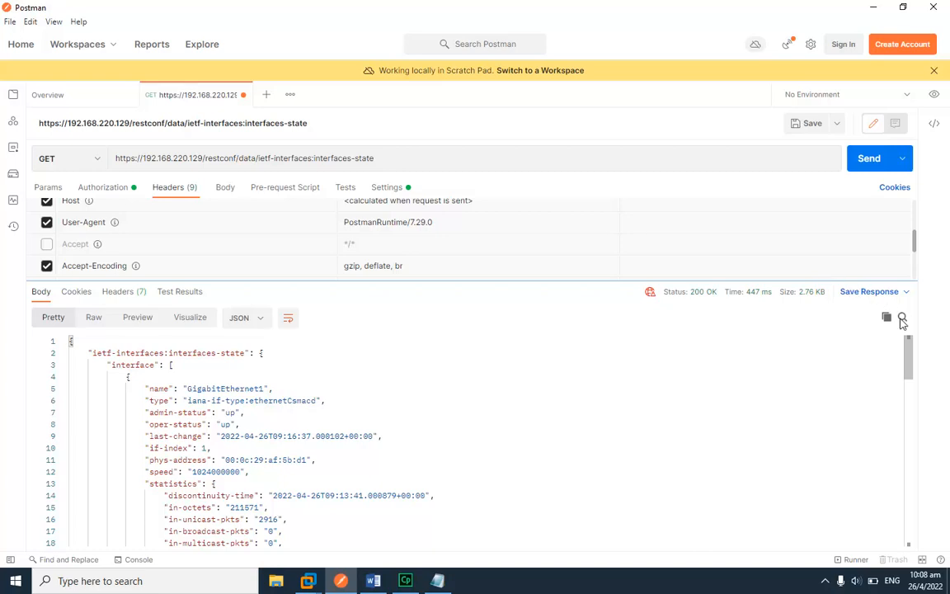
drag(908, 360, 911, 537)
scroll(823, 467, up, 5)
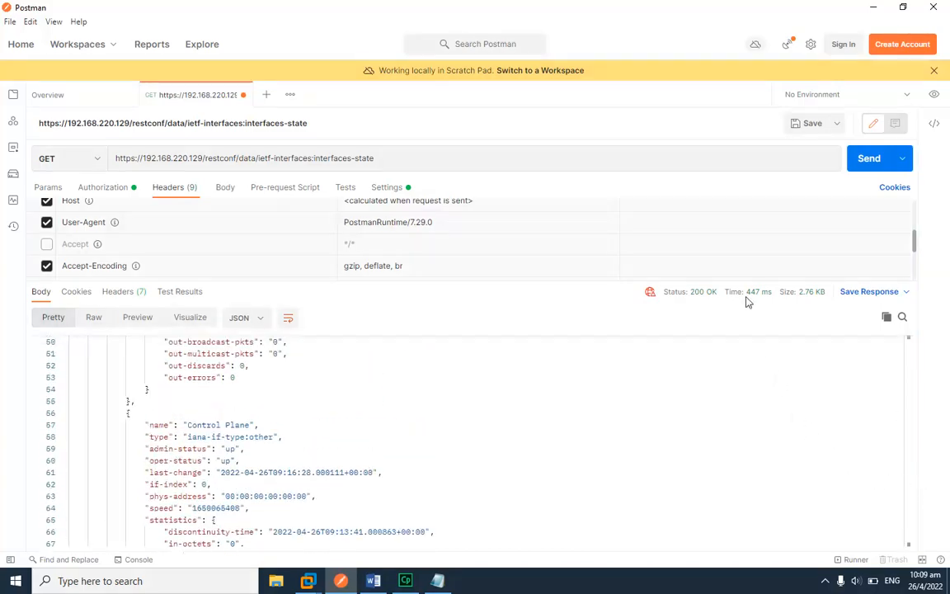
- Show the lab document beside Postman and copy the path /restconf/data/ietf-interfaces:interfaces/interface=Loopback99 from Part 3, step b
key(super+Right)
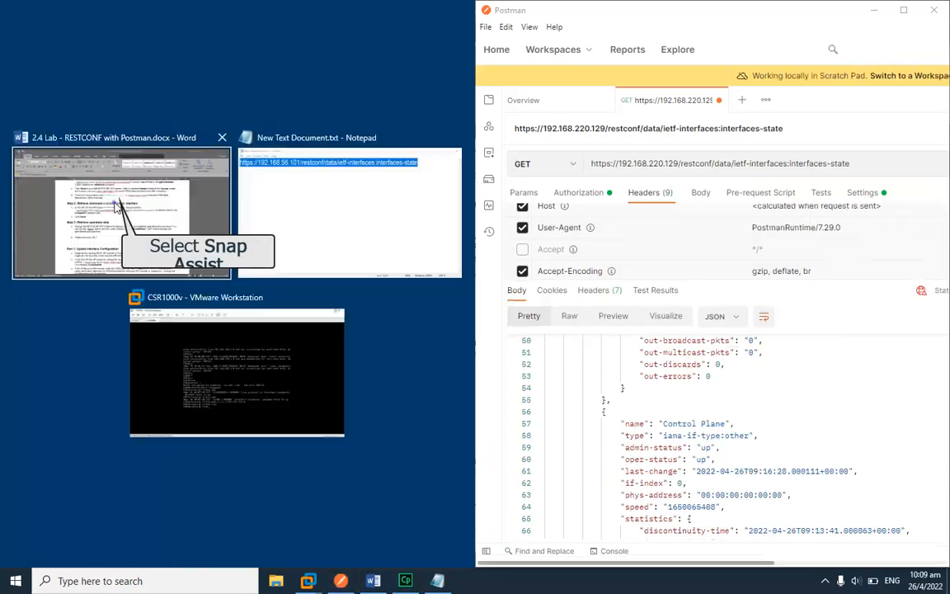
click(115, 206)
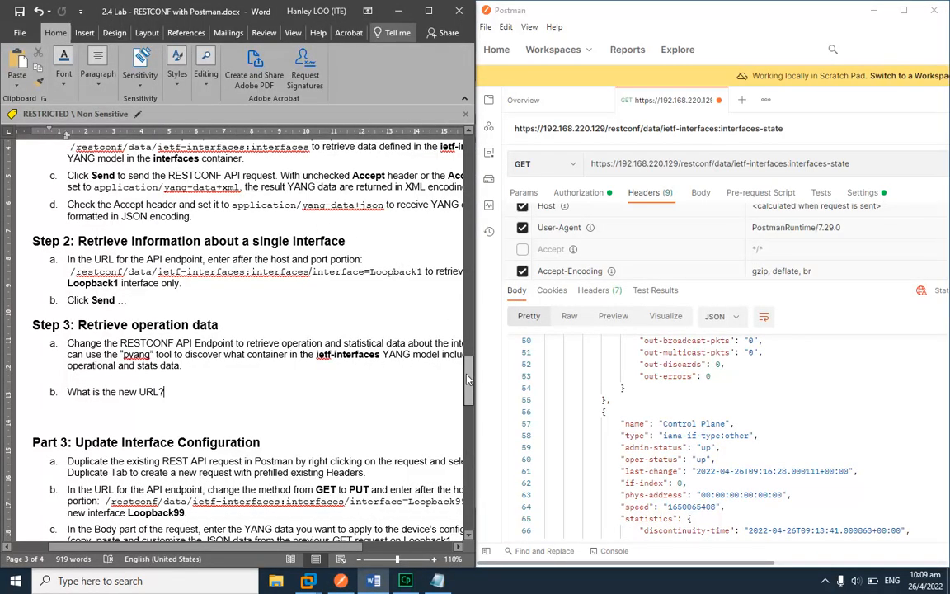
mouse_move(467, 379)
mouse_down()
mouse_move(471, 401)
mouse_move(472, 394)
mouse_up()
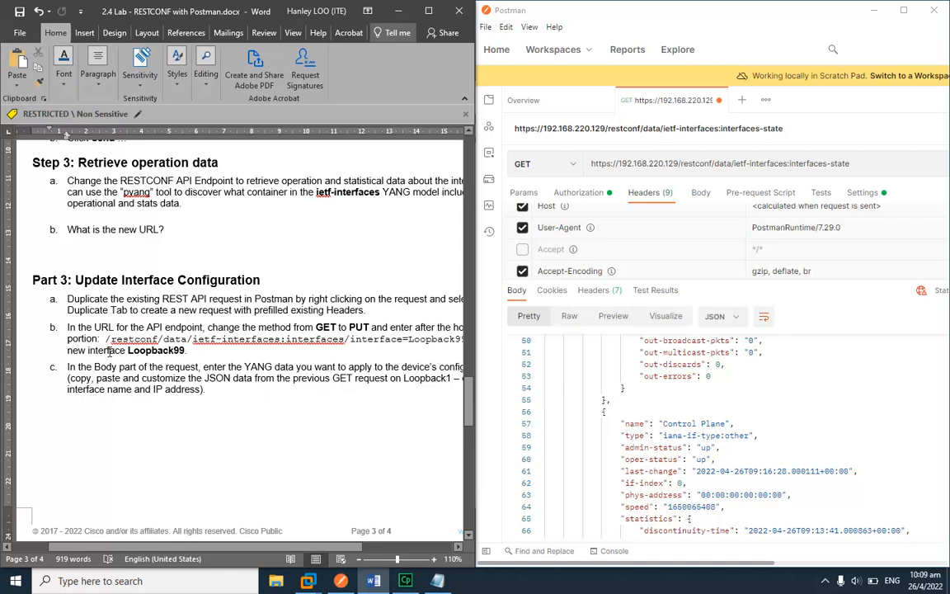
drag(106, 339, 369, 343)
key(ctrl+c)
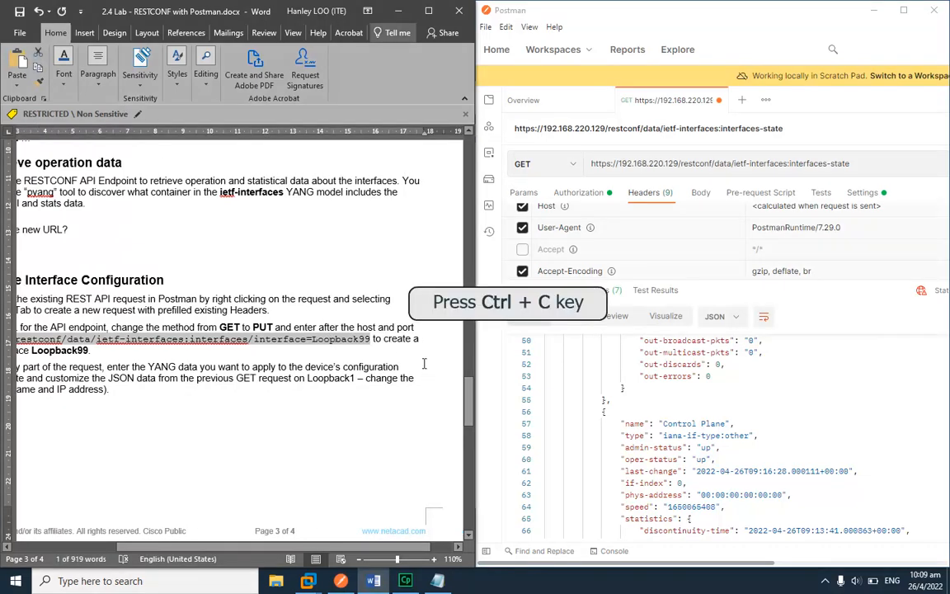
- Replace the whole Postman request URL with the copied Loopback99 path, maximize Postman and change the request method to PUT
click(602, 164)
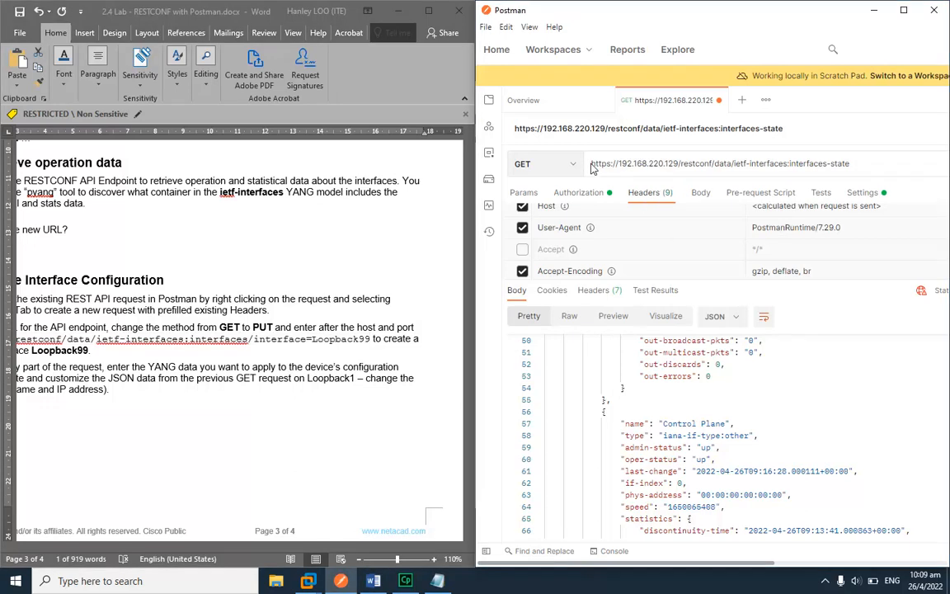
drag(591, 163, 895, 183)
key(ctrl+v)
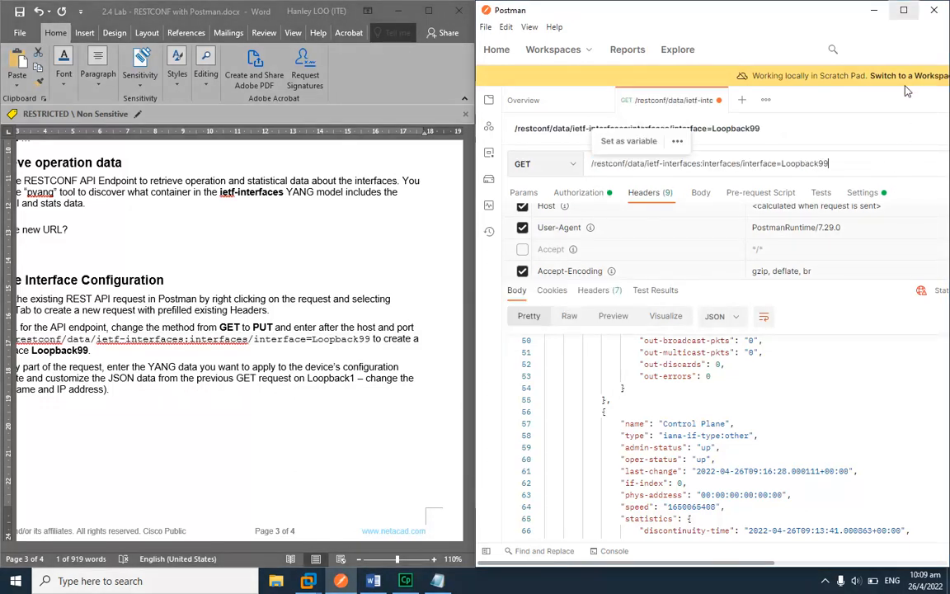
click(904, 10)
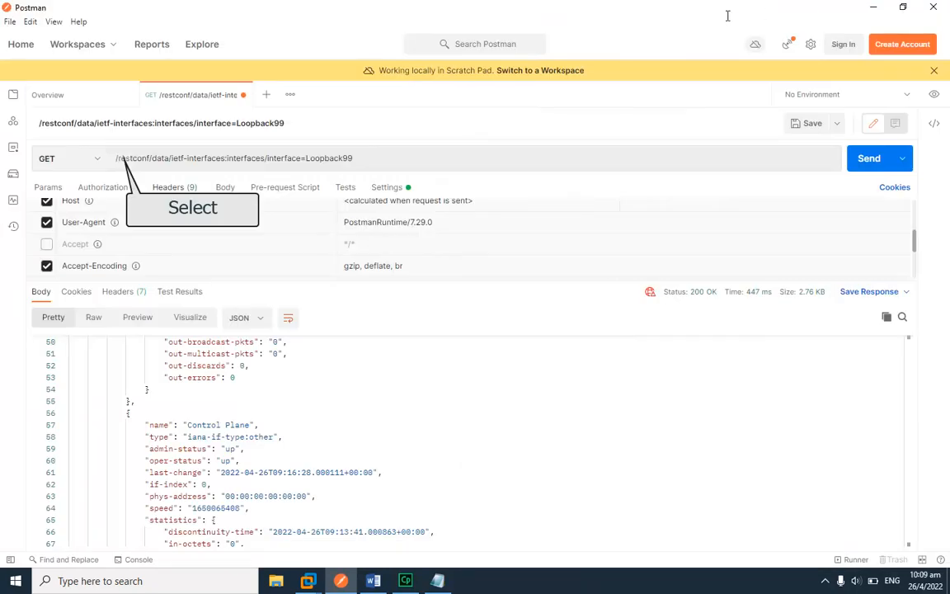
click(97, 165)
click(74, 227)
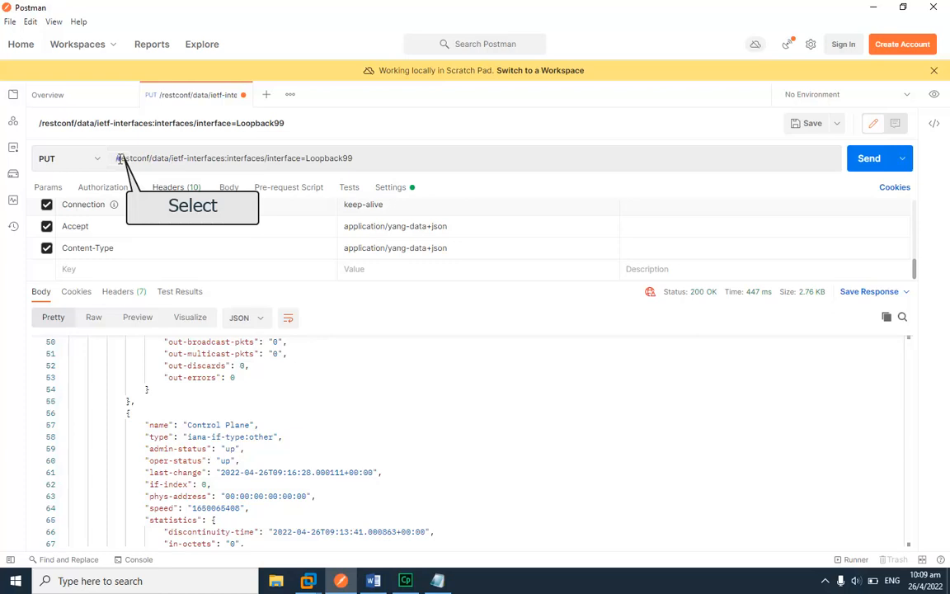
text(https://192.168.56.101/restconf)
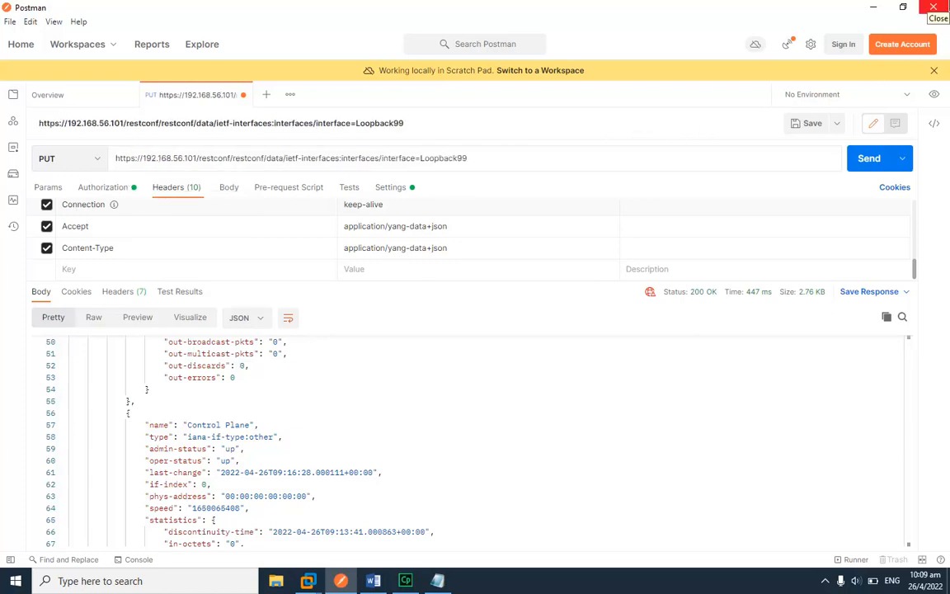
key(BackSpace)
key(BackSpace)
key(BackSpace)
key(BackSpace)
key(BackSpace)
key(BackSpace)
key(BackSpace)
key(BackSpace)
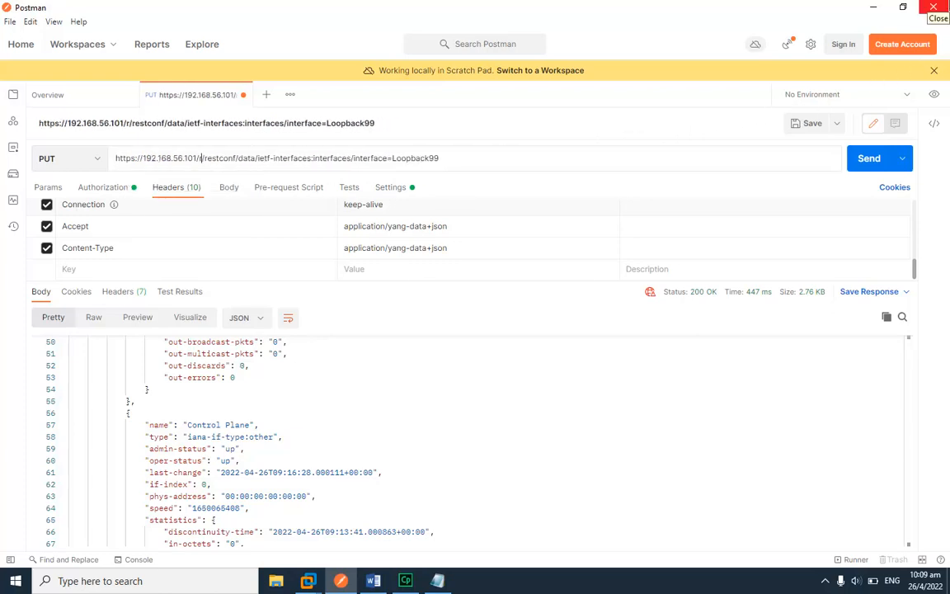
key(BackSpace)
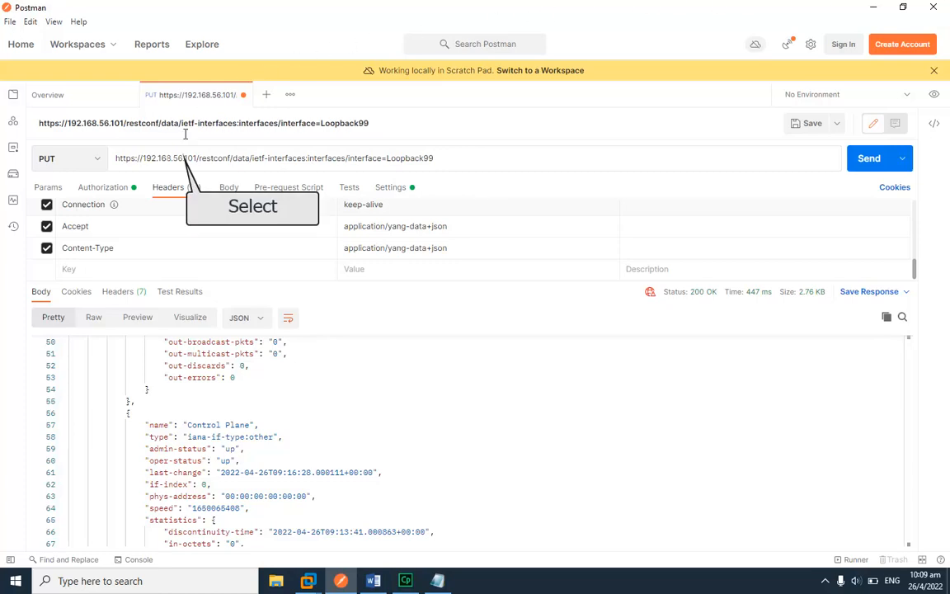
- Change the host address in the Loopback99 PUT request URL to 192.168.220.129
double_click(180, 160)
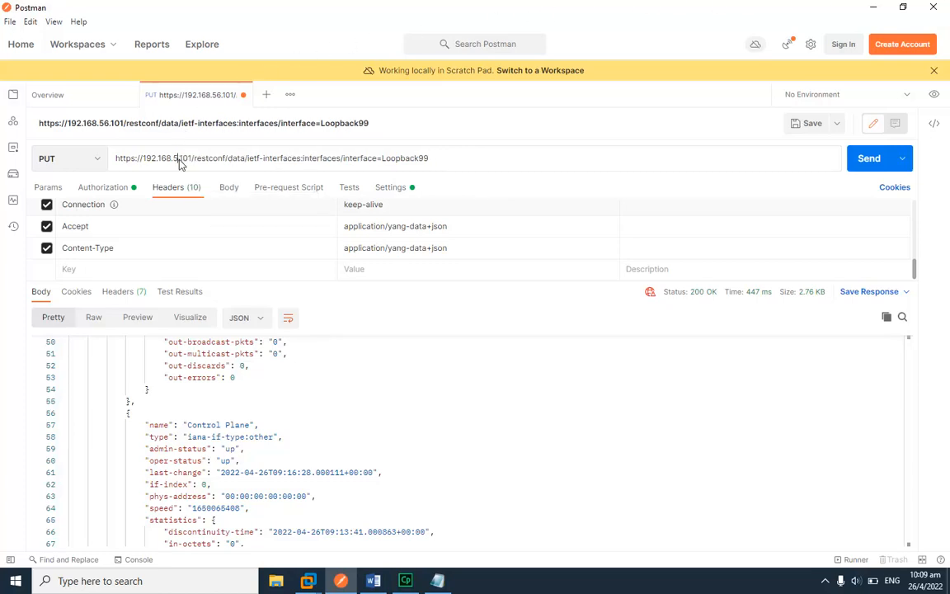
text(220)
key(Right)
key(Right)
key(Right)
key(Right)
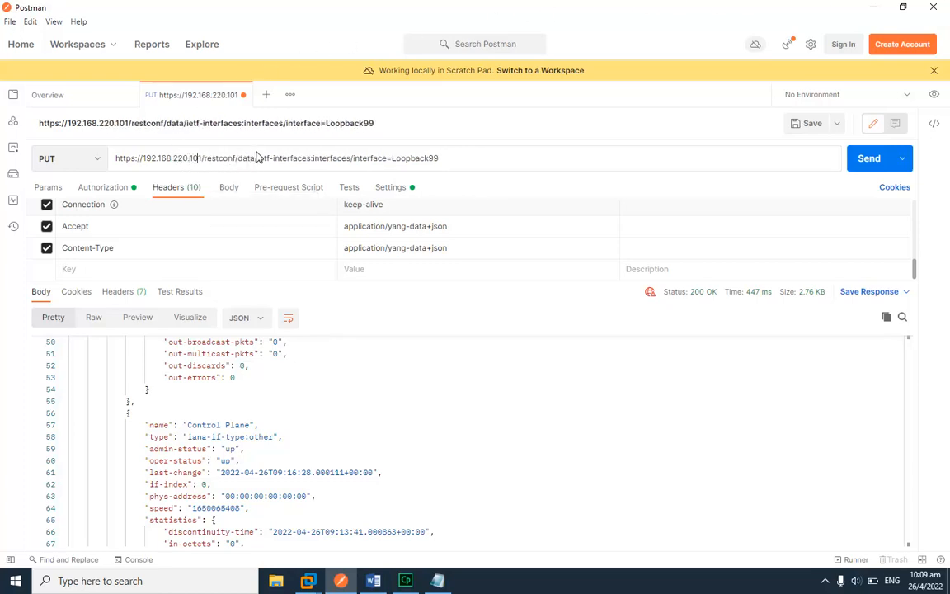
key(BackSpace)
key(BackSpace)
text(29)
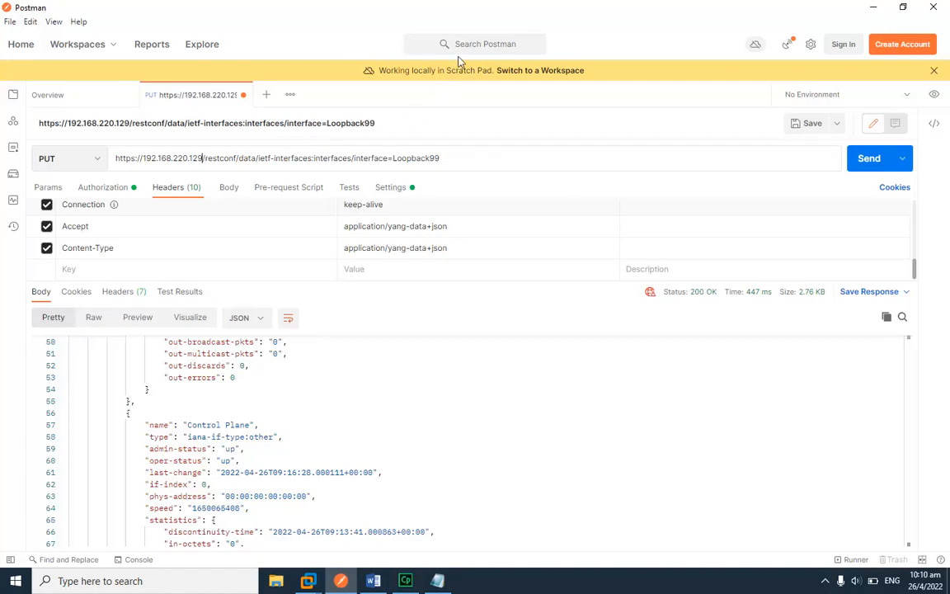
- Show the lab document beside Postman, find its example PUT body for Loopback99, and maximize Postman again
drag(467, 15, 949, 33)
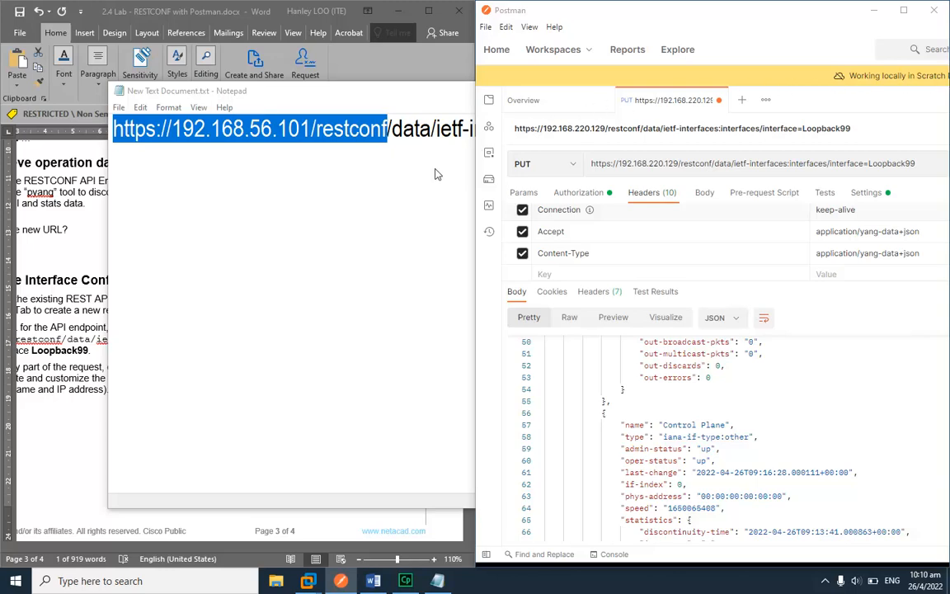
click(396, 247)
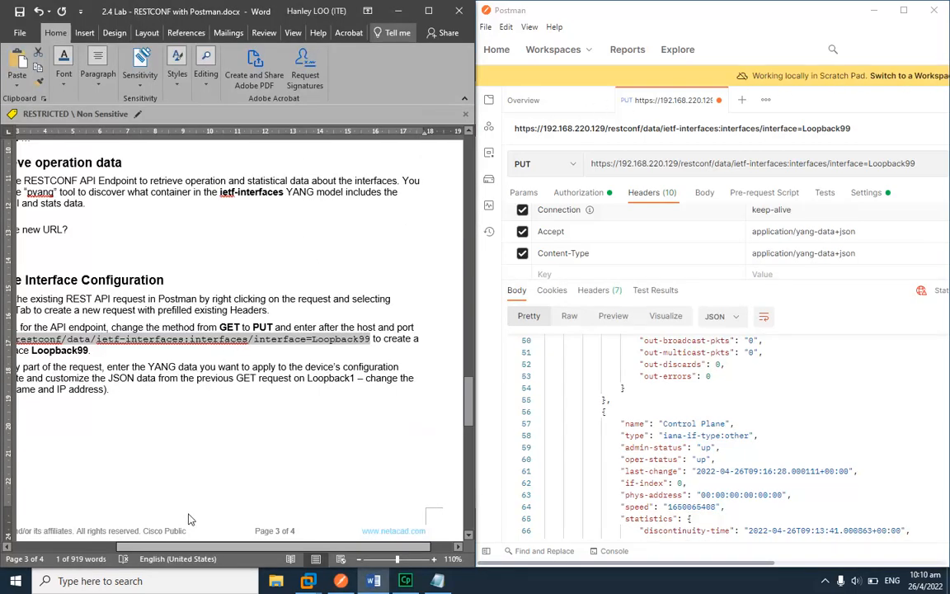
drag(189, 550, 152, 550)
drag(469, 398, 469, 466)
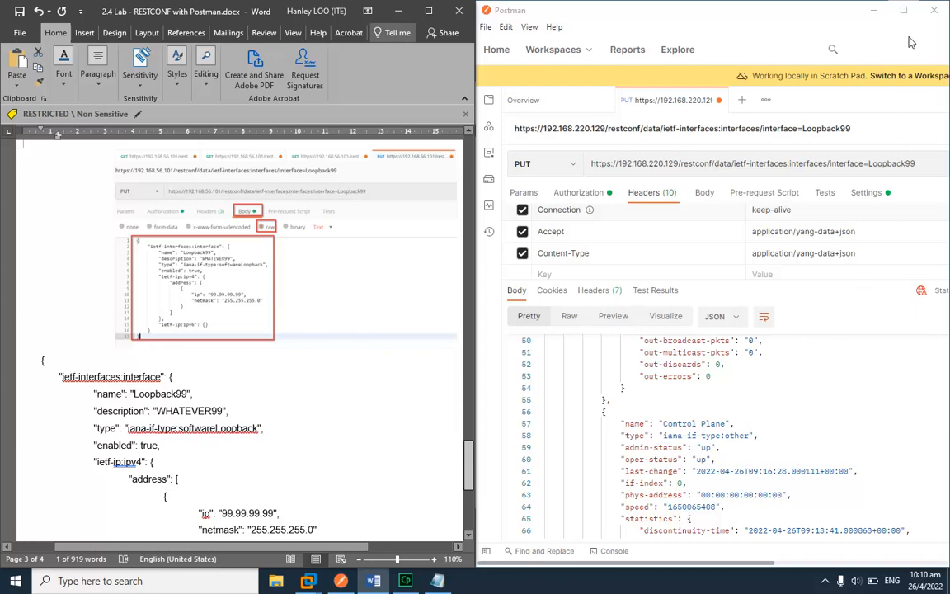
click(905, 11)
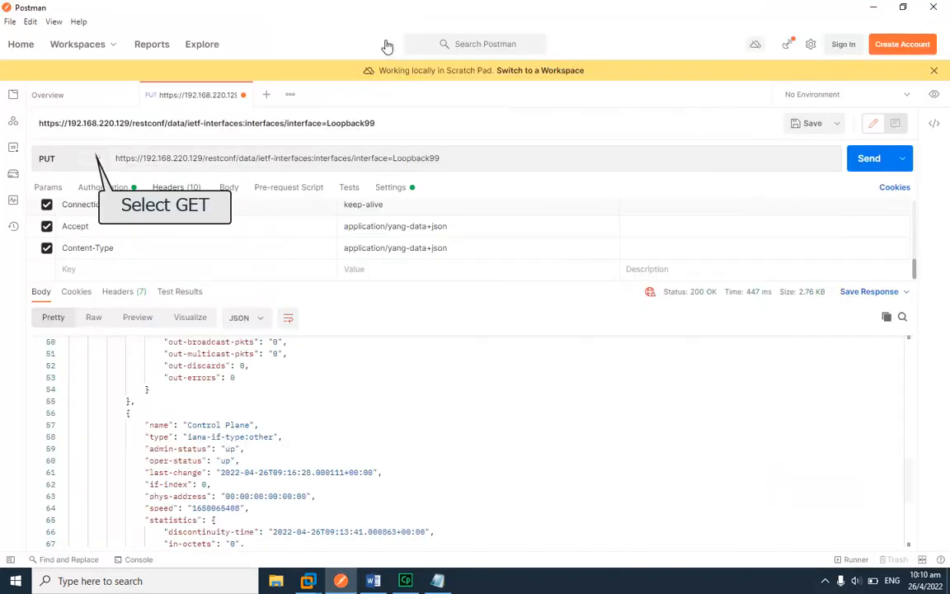
- Change the request to a GET for interface=Loopback1 and send it to retrieve that interface's configuration
click(62, 158)
click(64, 188)
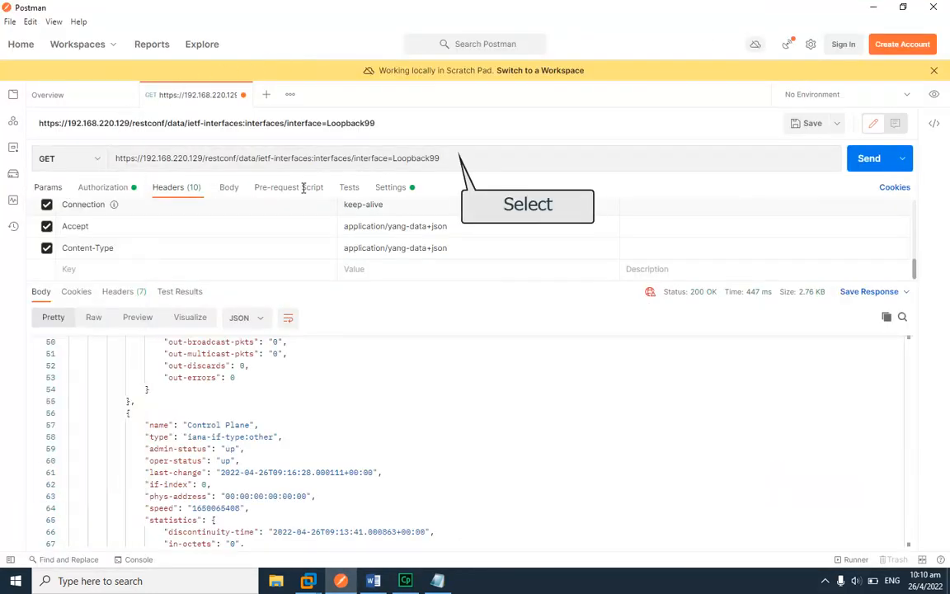
click(455, 157)
key(BackSpace)
key(BackSpace)
text(1)
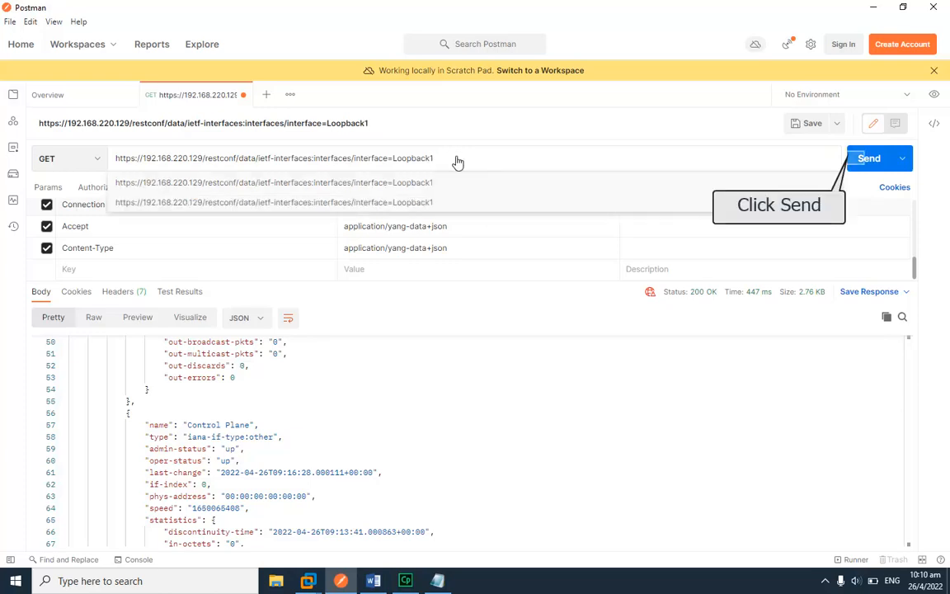
click(856, 164)
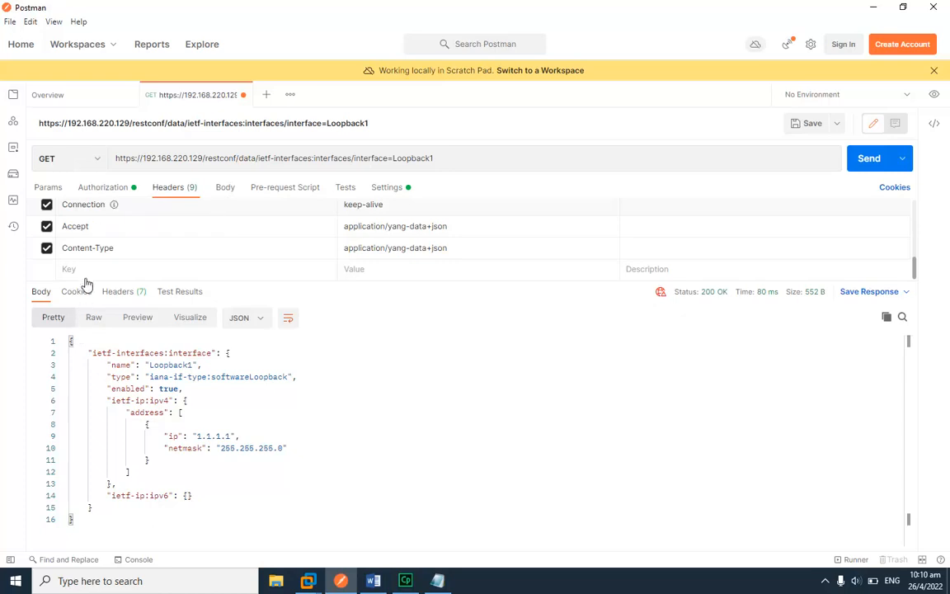
- Change the request method back to PUT and the URL's interface name to Loopback99
click(90, 169)
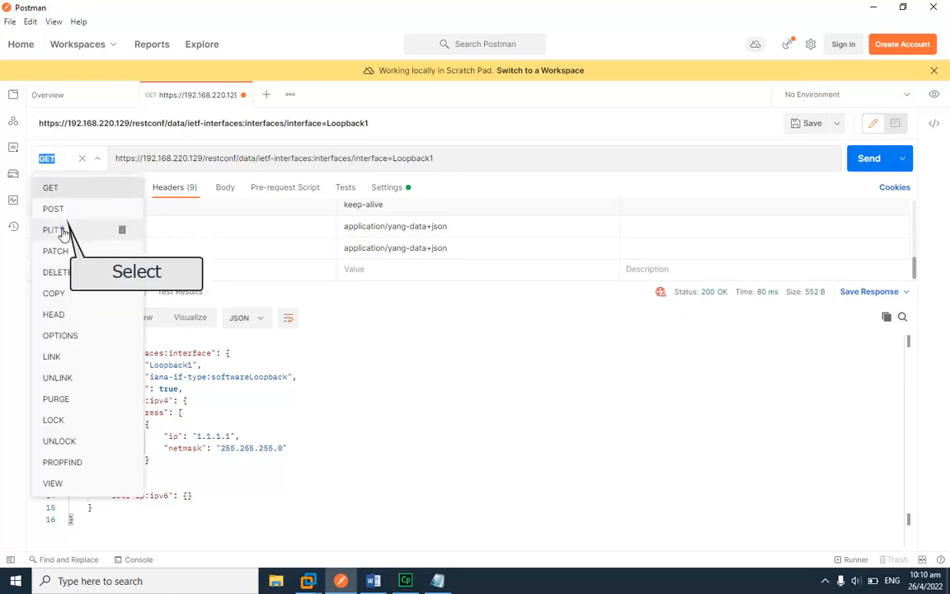
click(58, 226)
click(451, 165)
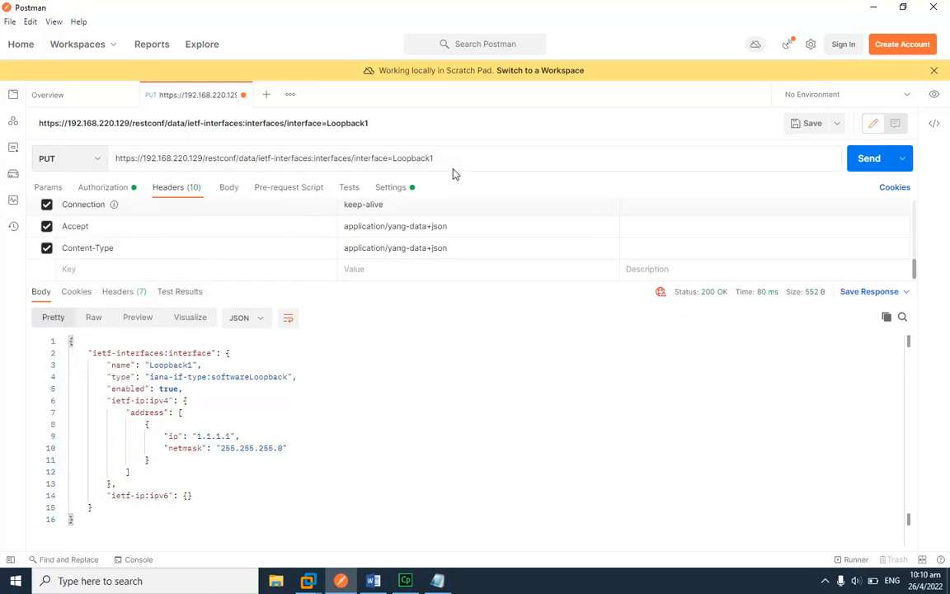
key(BackSpace)
text(99)
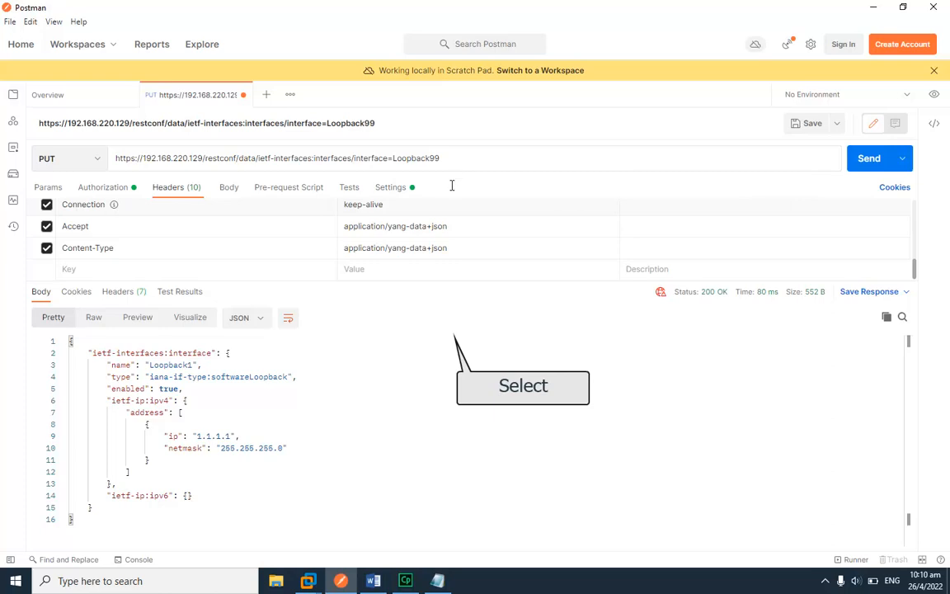
- Show the Loopback1 response in Raw view and set the PUT request's body type to raw
click(451, 345)
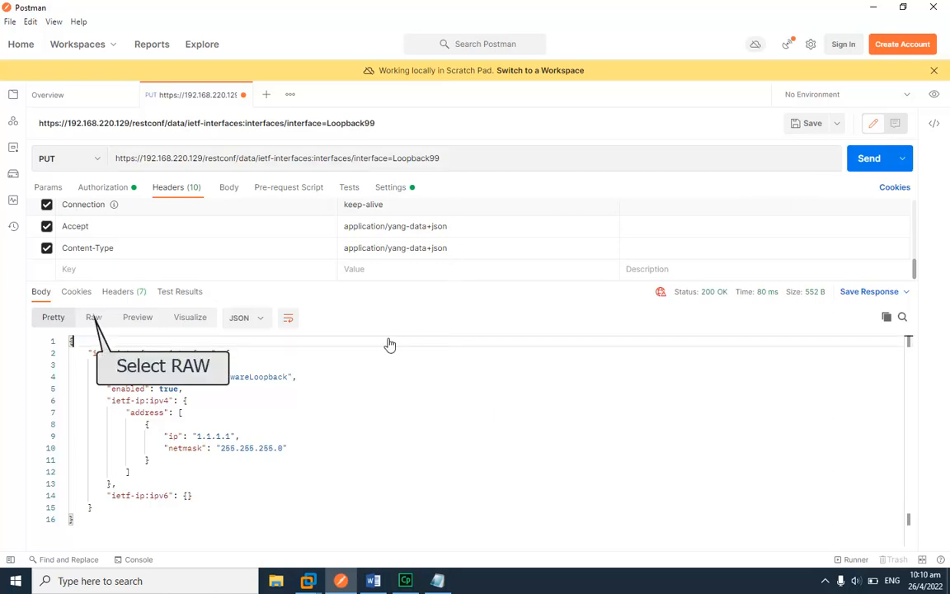
click(92, 322)
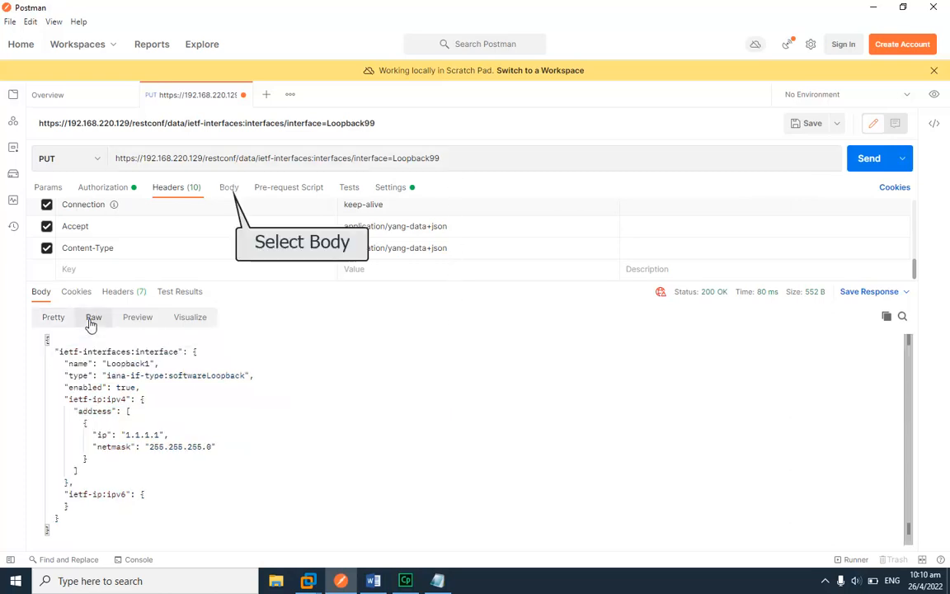
click(218, 185)
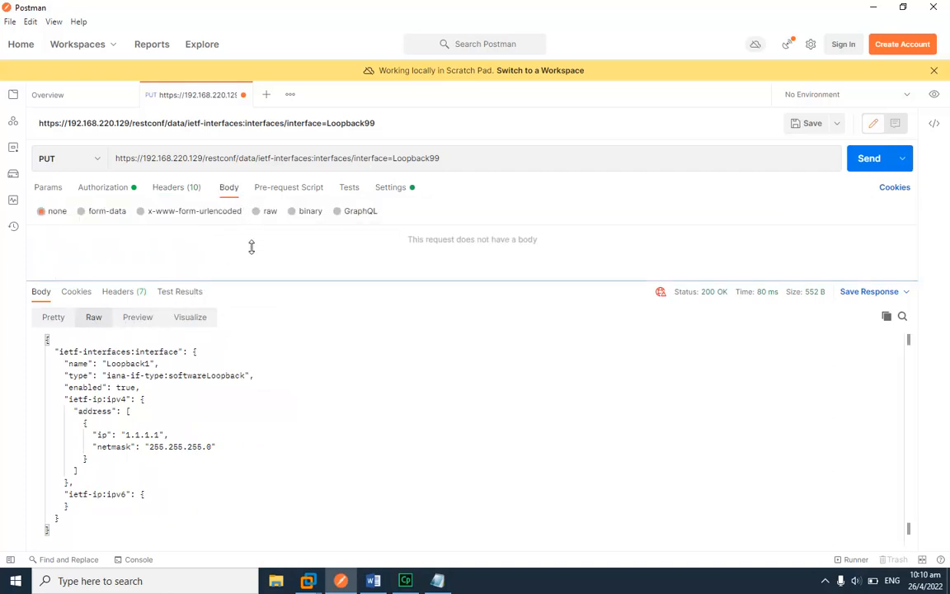
drag(253, 280, 265, 303)
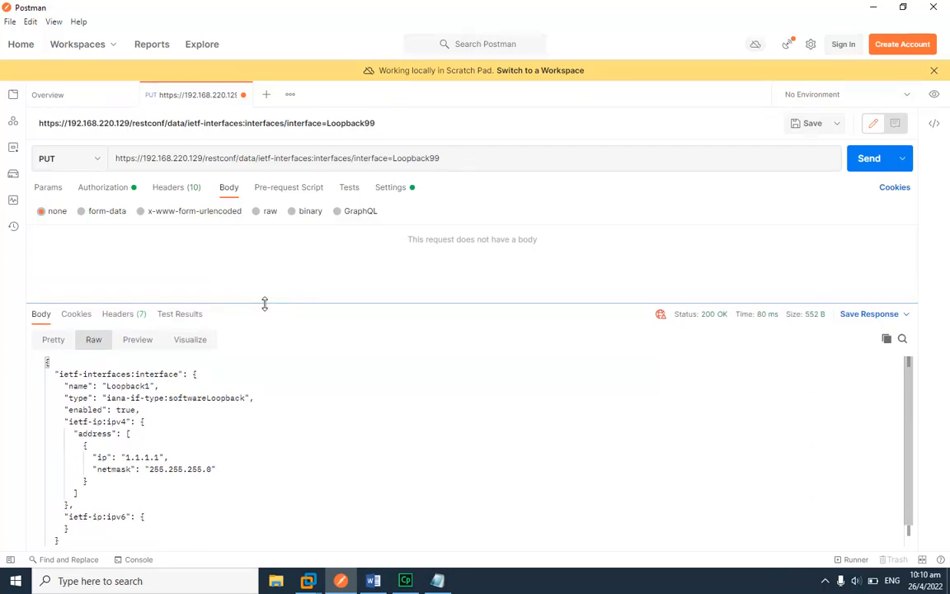
click(258, 212)
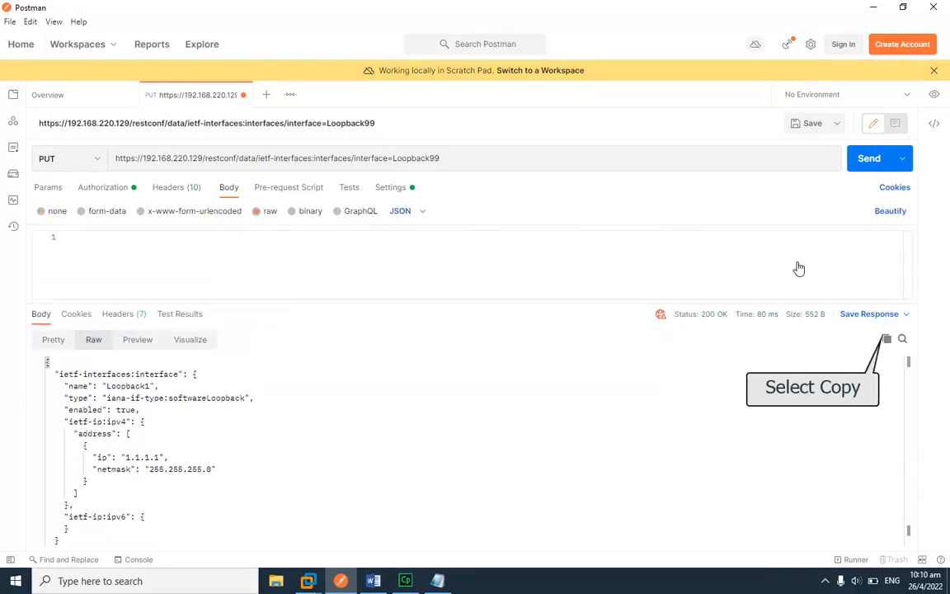
- Copy the Loopback1 response JSON and paste it into the PUT request's enlarged body editor
click(888, 343)
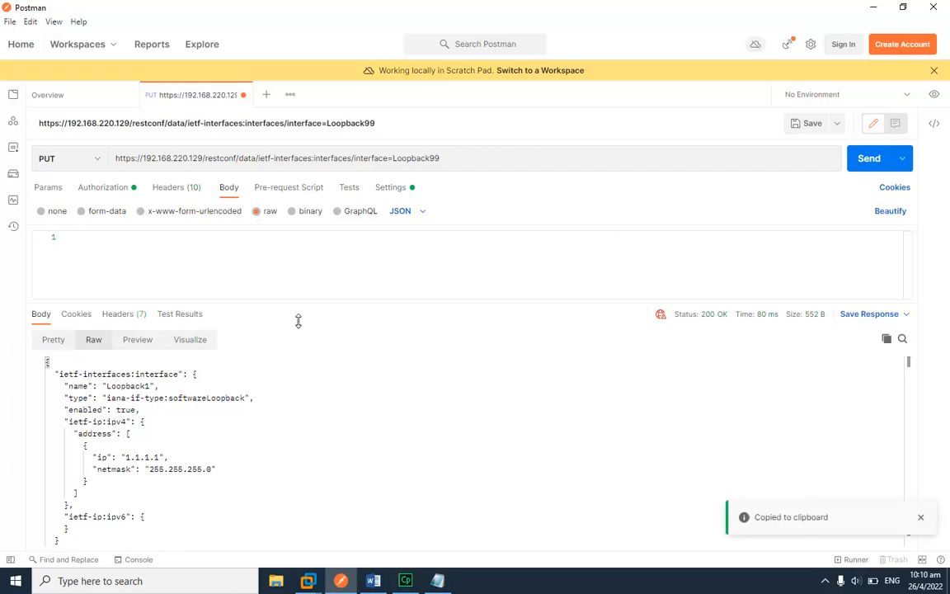
drag(245, 313, 245, 374)
click(162, 250)
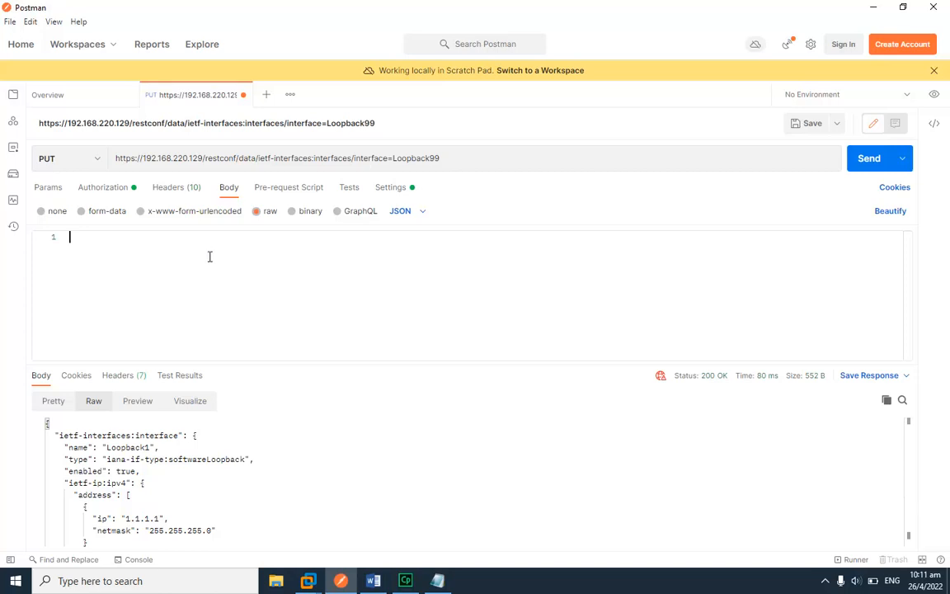
key(ctrl+v)
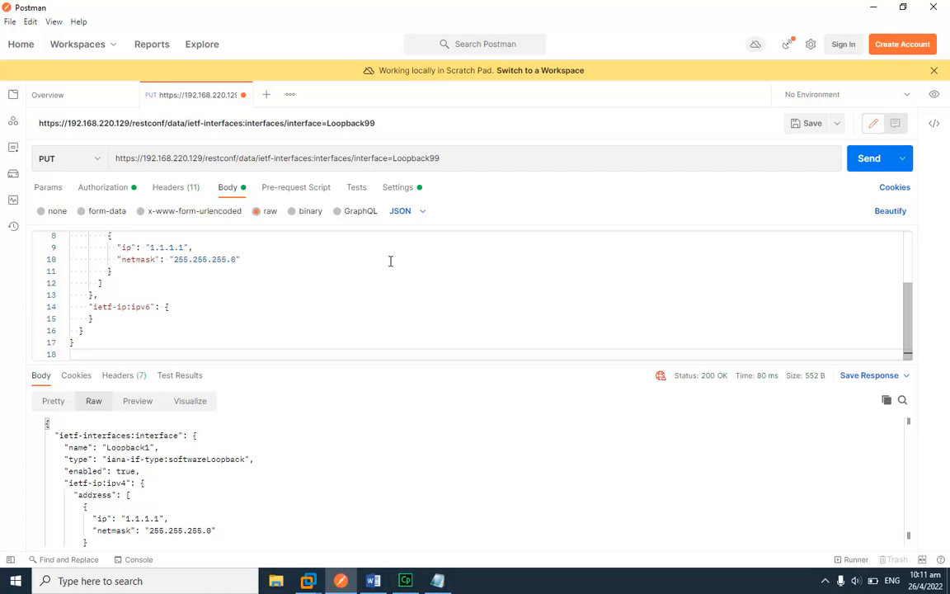
scroll(435, 272, up, 3)
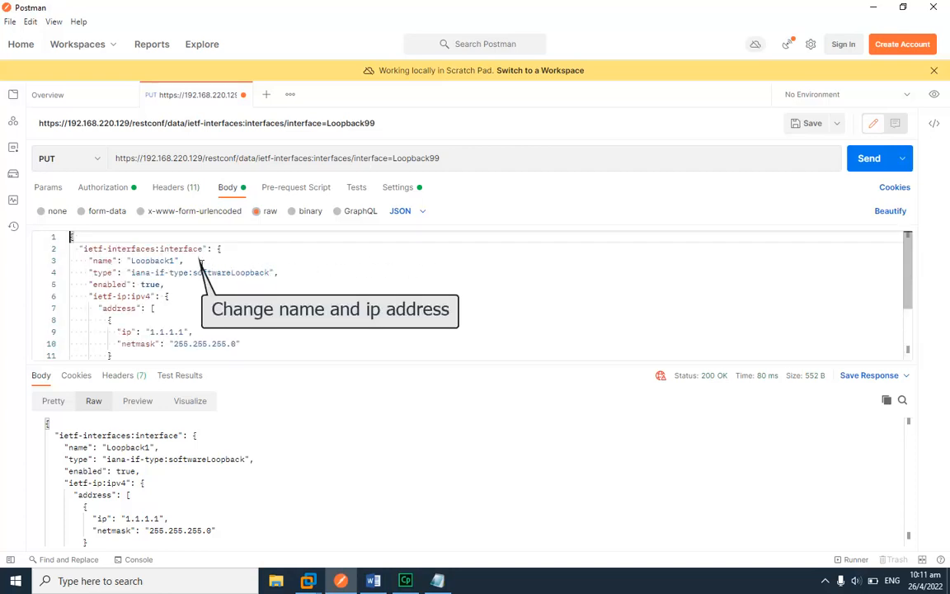
- Change the interface name in the request body's JSON to Loopback99
click(194, 261)
key(Left)
key(Left)
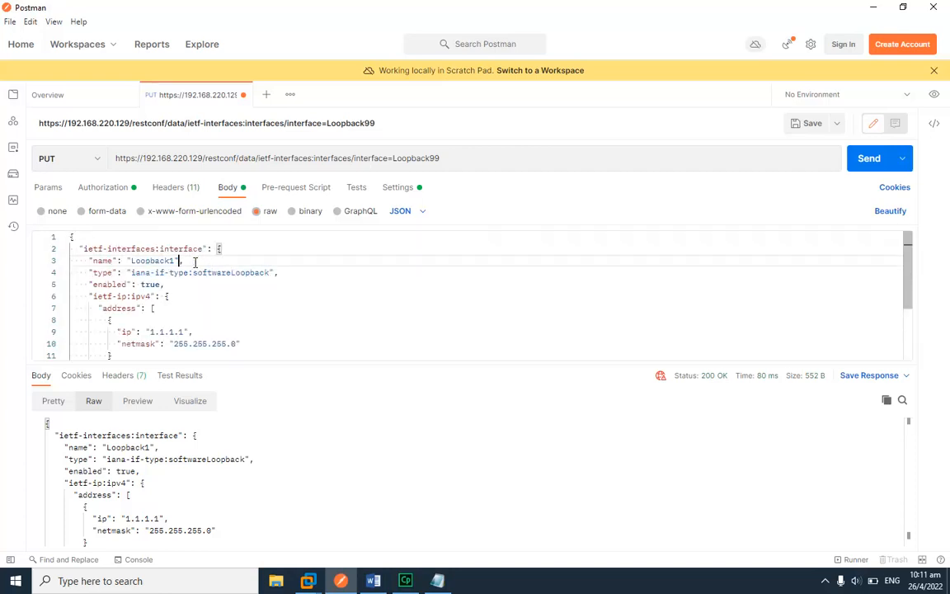
key(BackSpace)
text(99)
- Set the ip value in the request body to 99.99.99.99 and send the PUT request
key(Down)
key(Down)
key(Down)
key(Down)
key(Down)
key(Down)
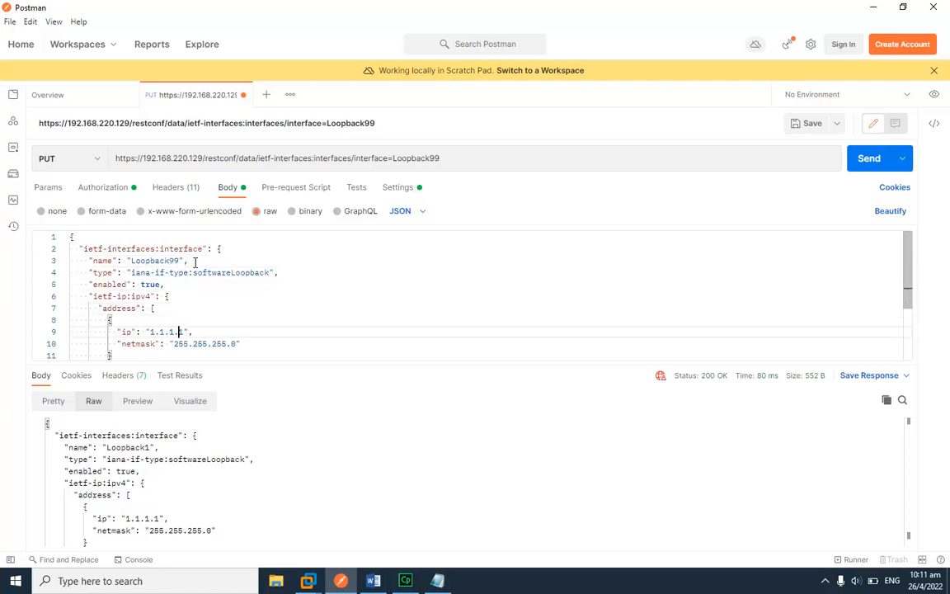
key(BackSpace)
key(BackSpace)
key(BackSpace)
key(BackSpace)
key(BackSpace)
key(BackSpace)
key(BackSpace)
text(99.99.99.99)
click(869, 163)
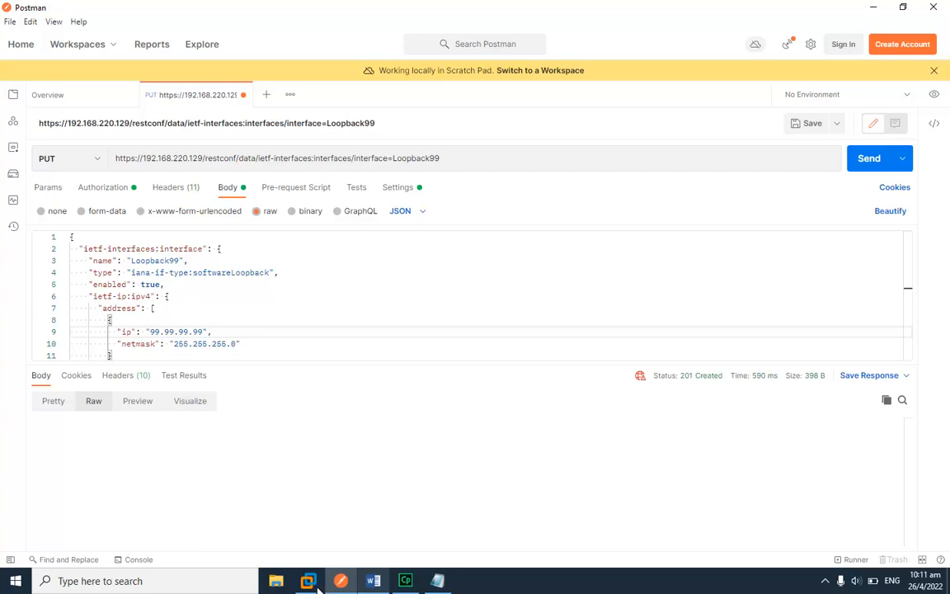
- Switch to the CSR1000v console in VMware Workstation, check the interfaces with "do show ip int br", and return to Postman
mouse_move(310, 581)
click(371, 503)
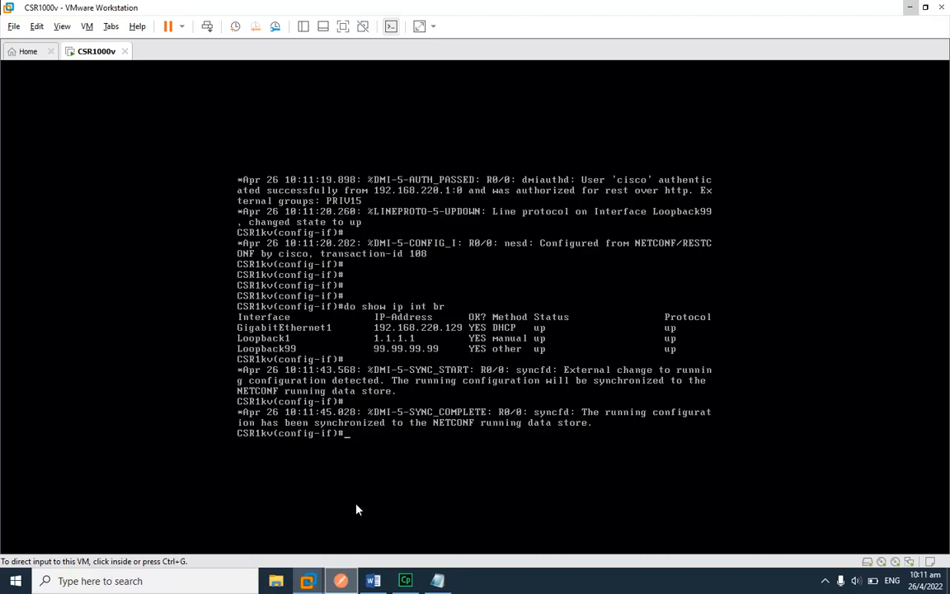
click(340, 580)
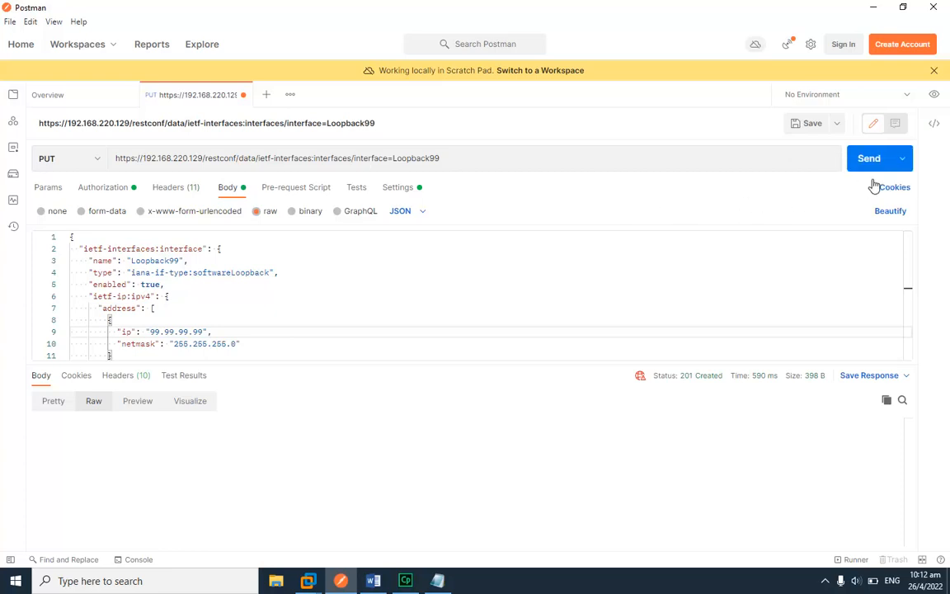
- Generate the PUT request's code snippet in Python - Requests and view the code down to its end
click(936, 126)
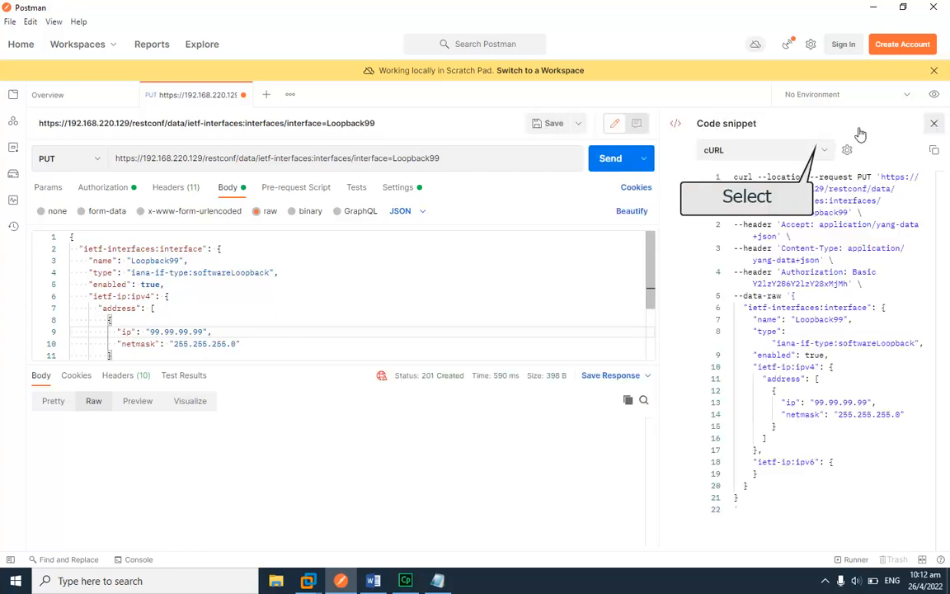
click(823, 154)
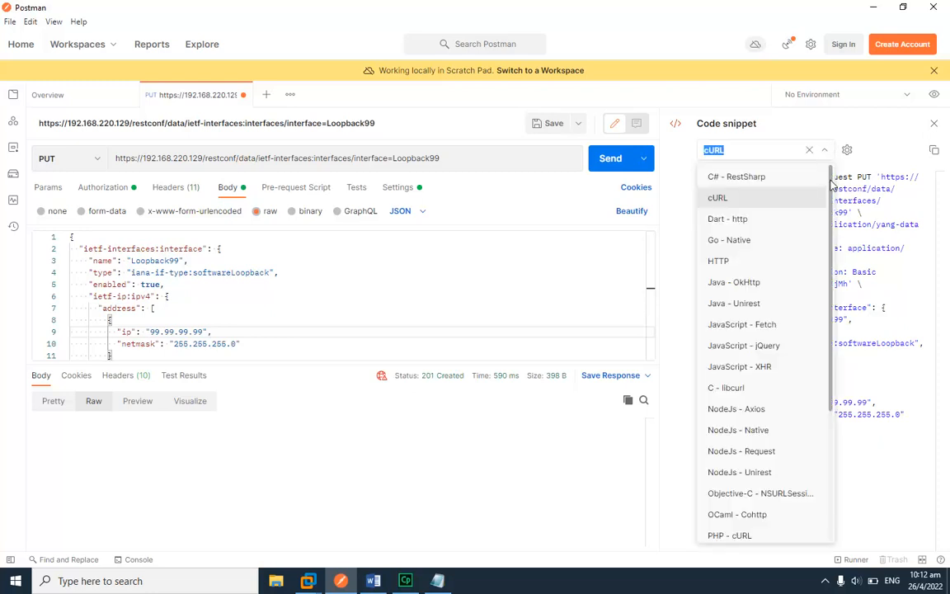
drag(832, 195, 829, 308)
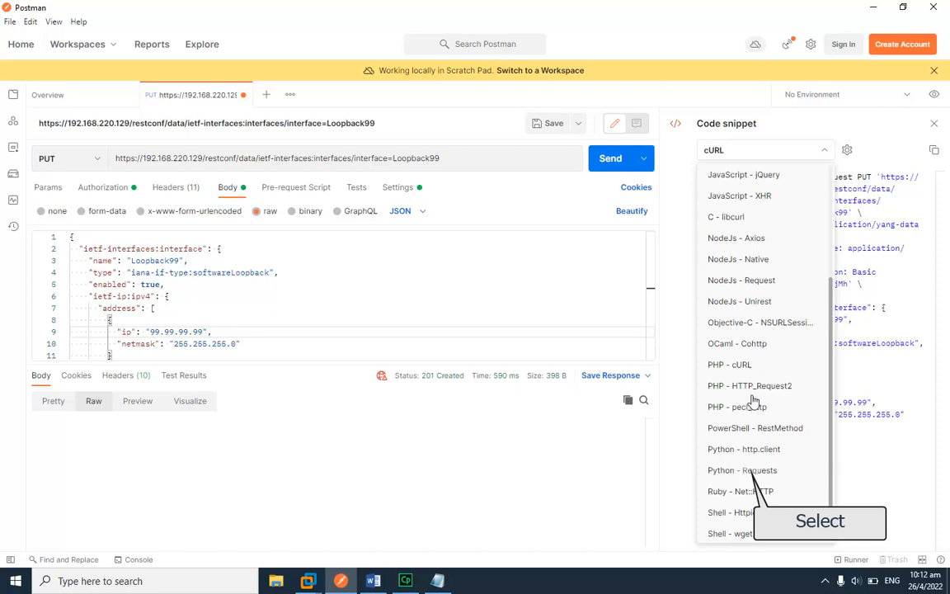
click(743, 470)
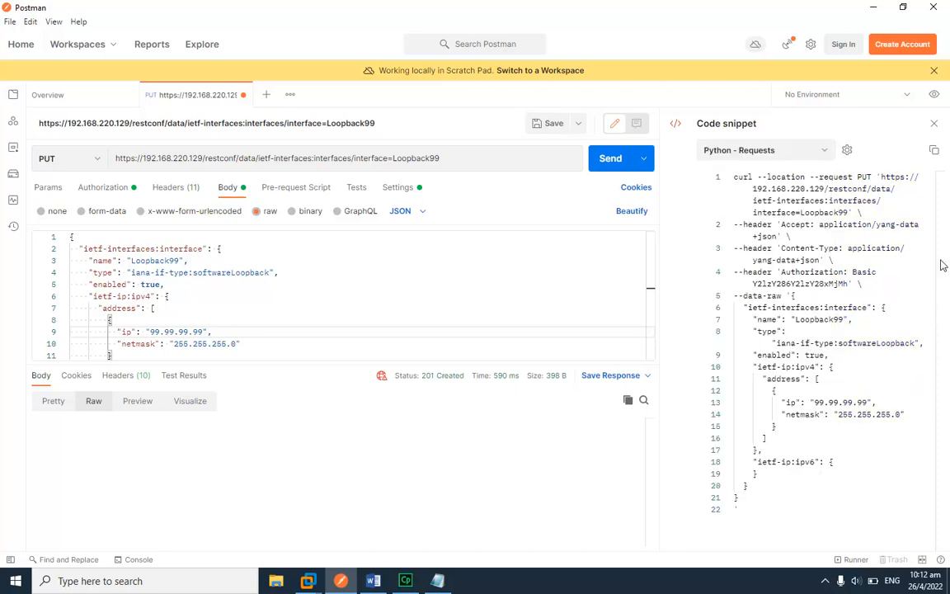
drag(943, 239, 940, 330)
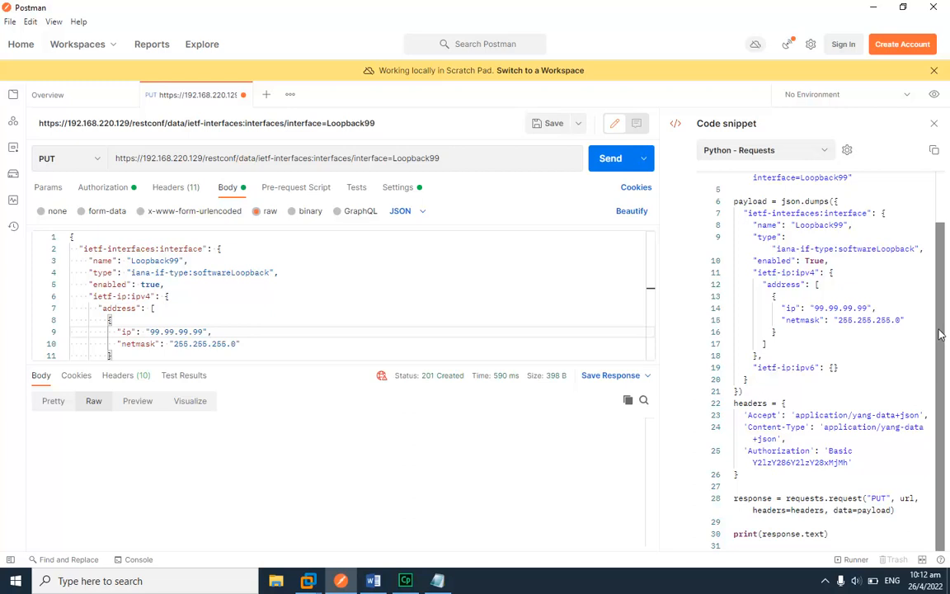
drag(940, 330, 933, 400)
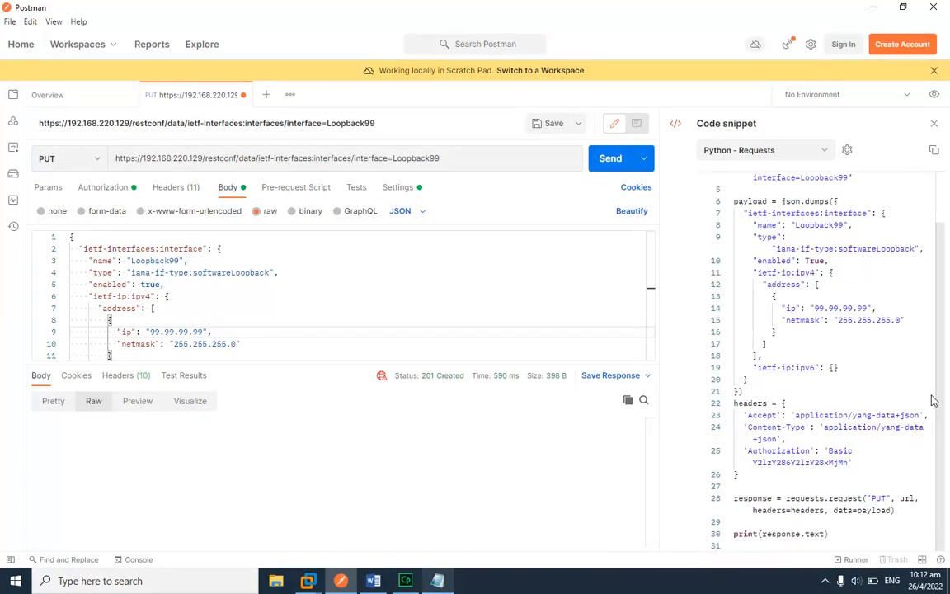